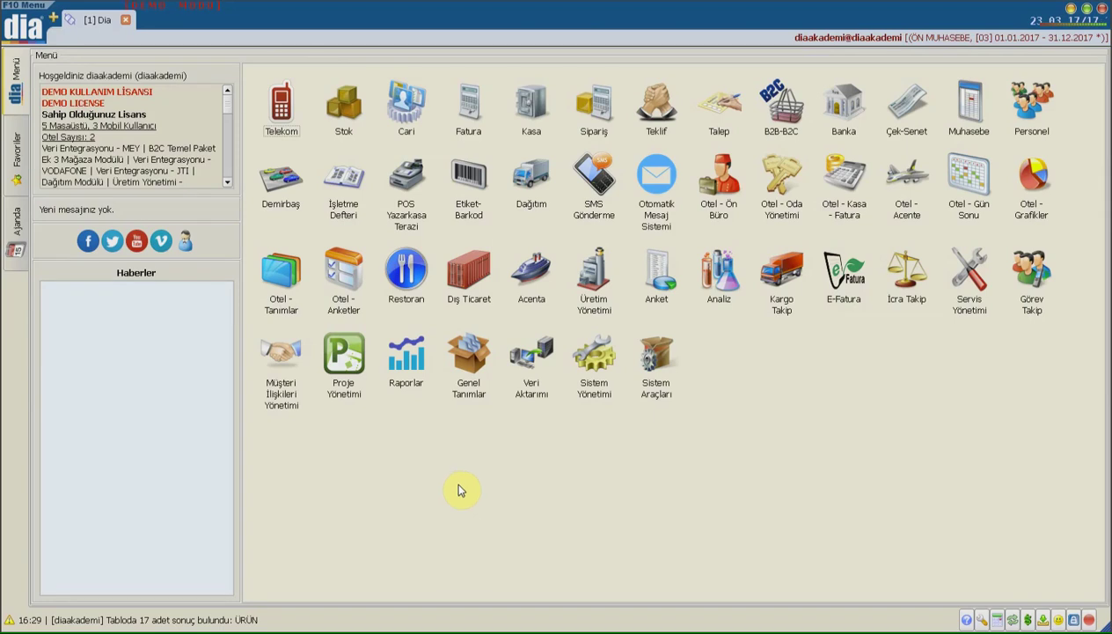
Step: Open the list of project distribution templates (Proje Dağıtım Şablonları) in Proje Yönetimi
left_click(344, 360)
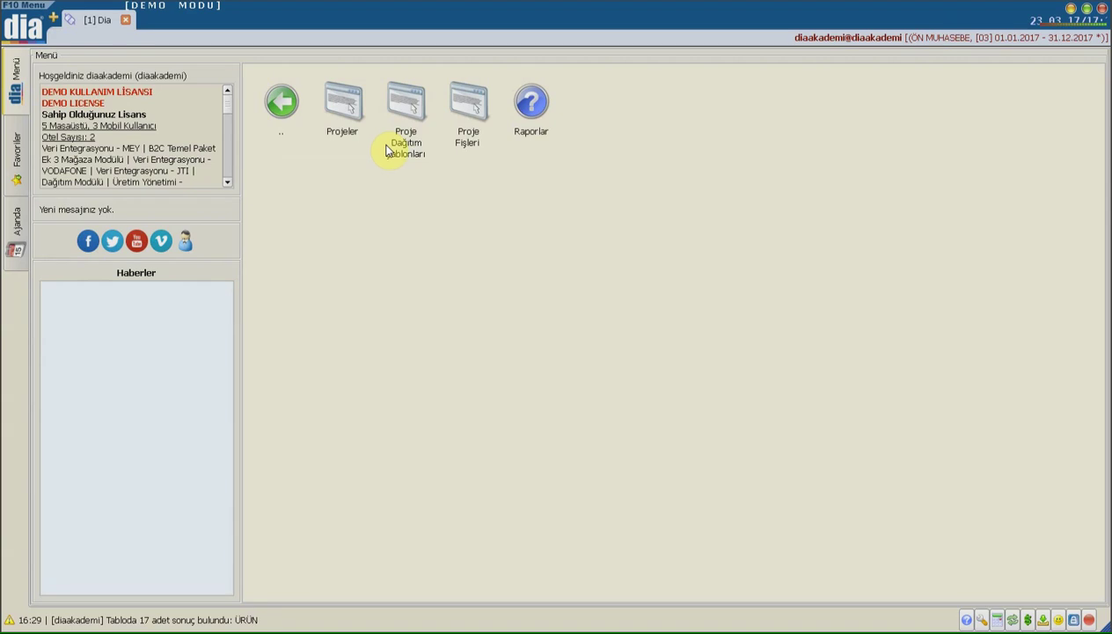
left_click(25, 27)
left_click(63, 59)
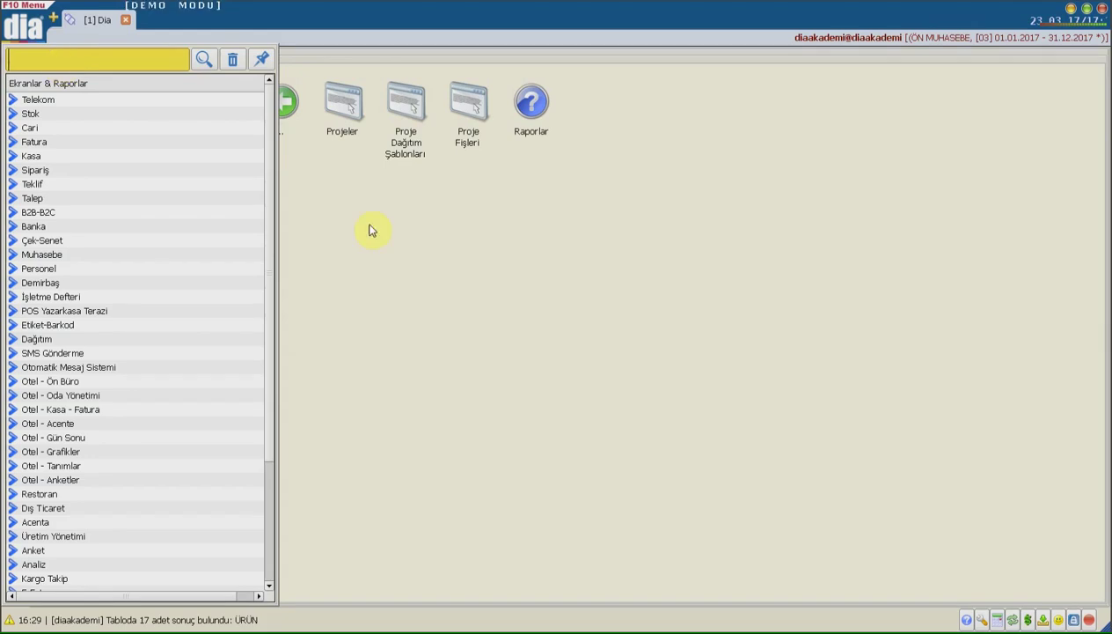
left_click(407, 113)
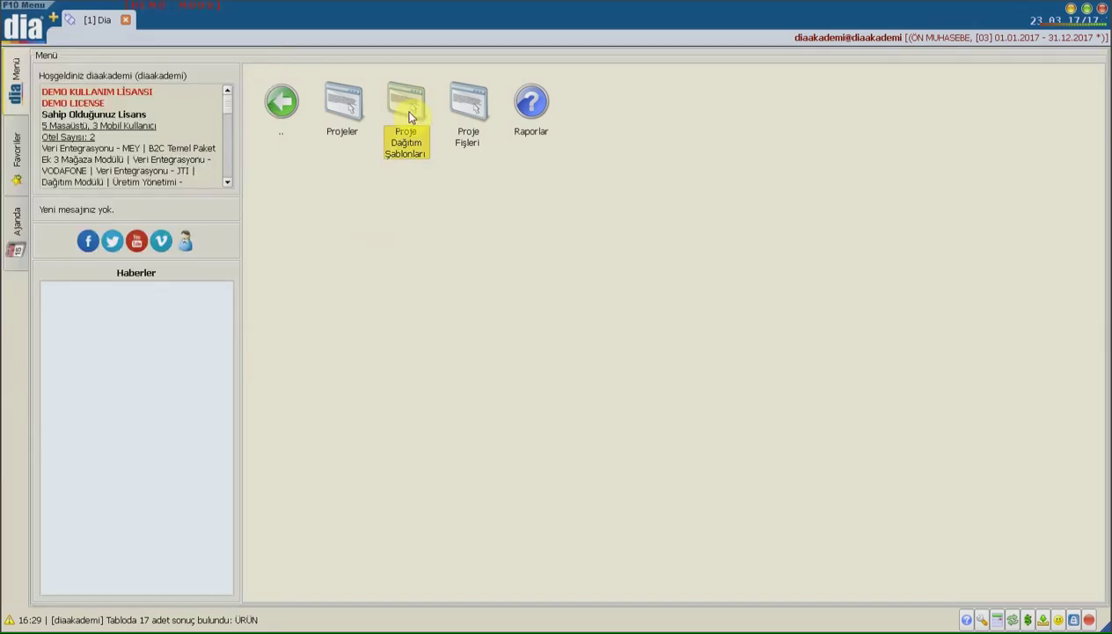
left_click(408, 114)
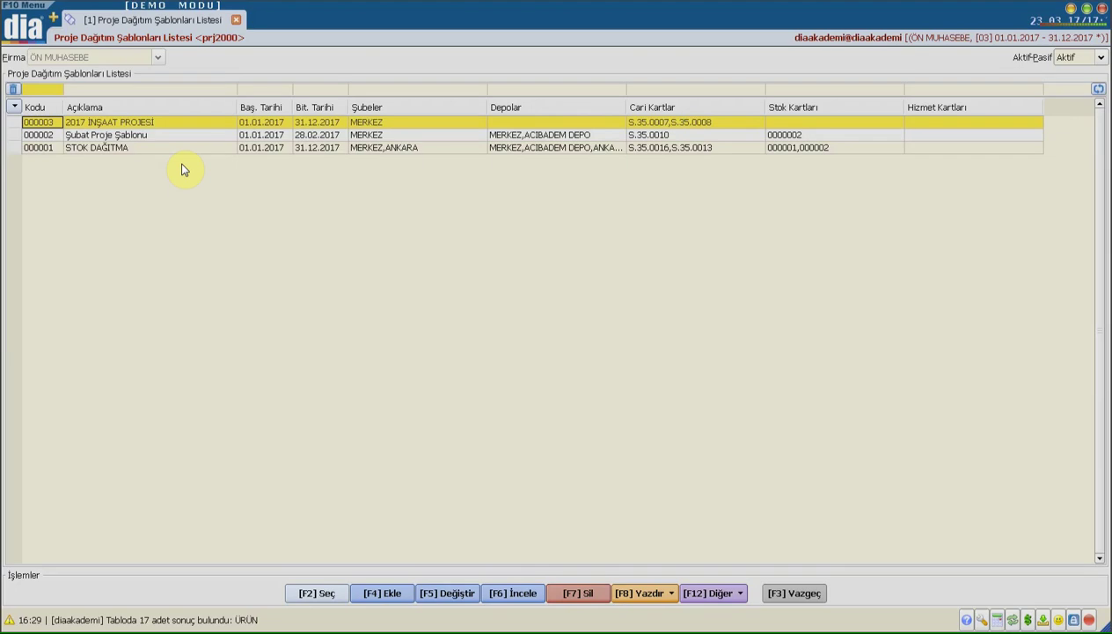
Step: Add a new project distribution template with the description "2017 İNŞAAT PROJESİ 2. YARISI"
key("F4")
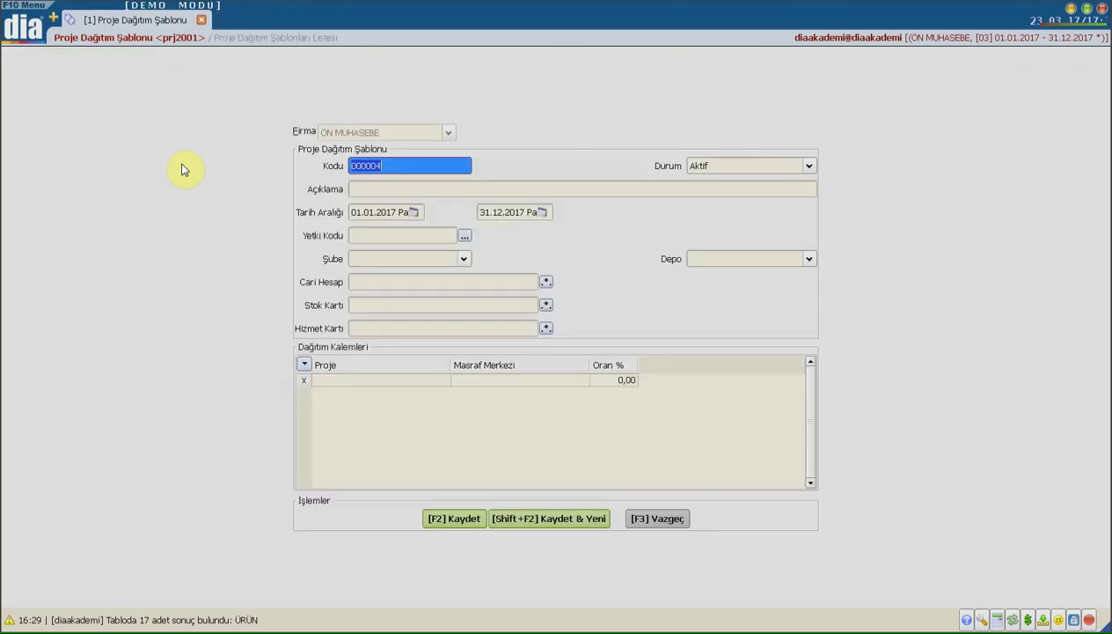
left_click(374, 189)
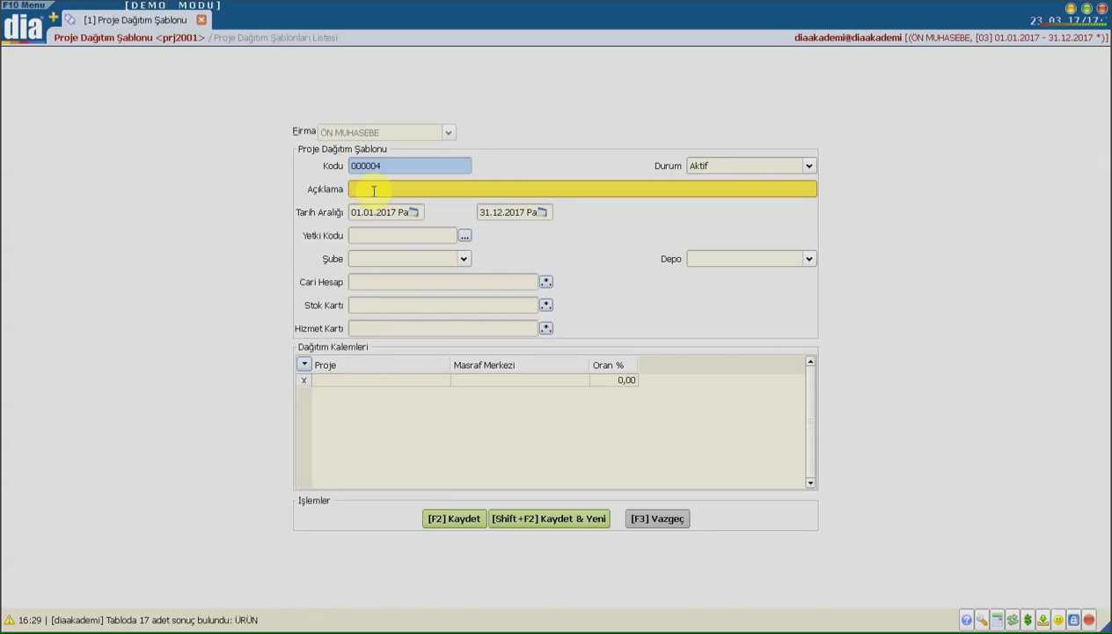
type("2017 İN")
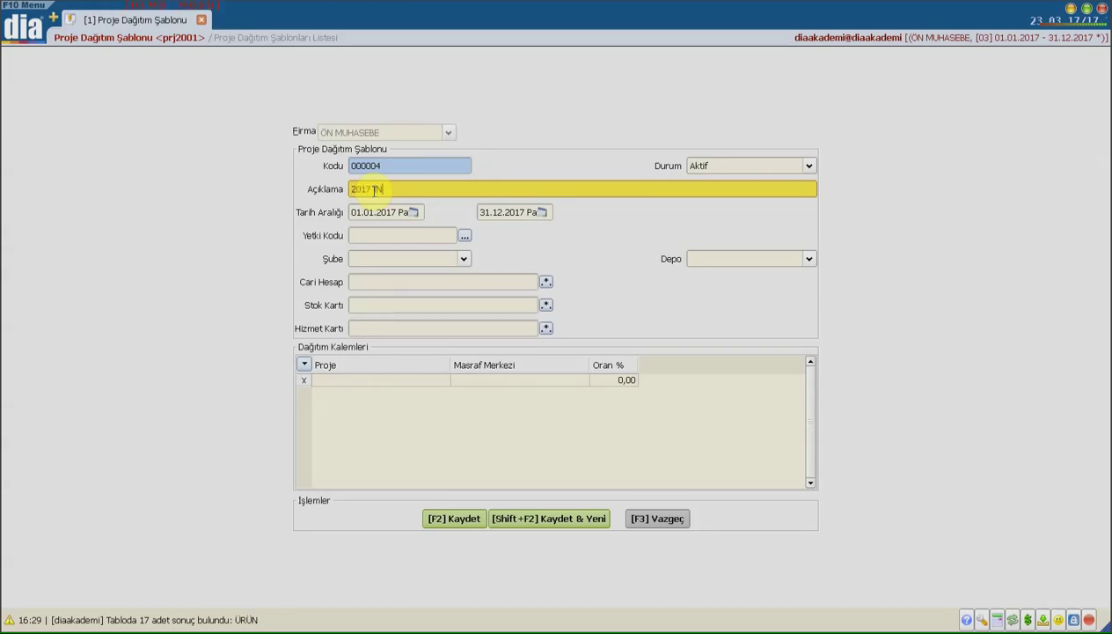
type("ŞAAT PROJESİ ")
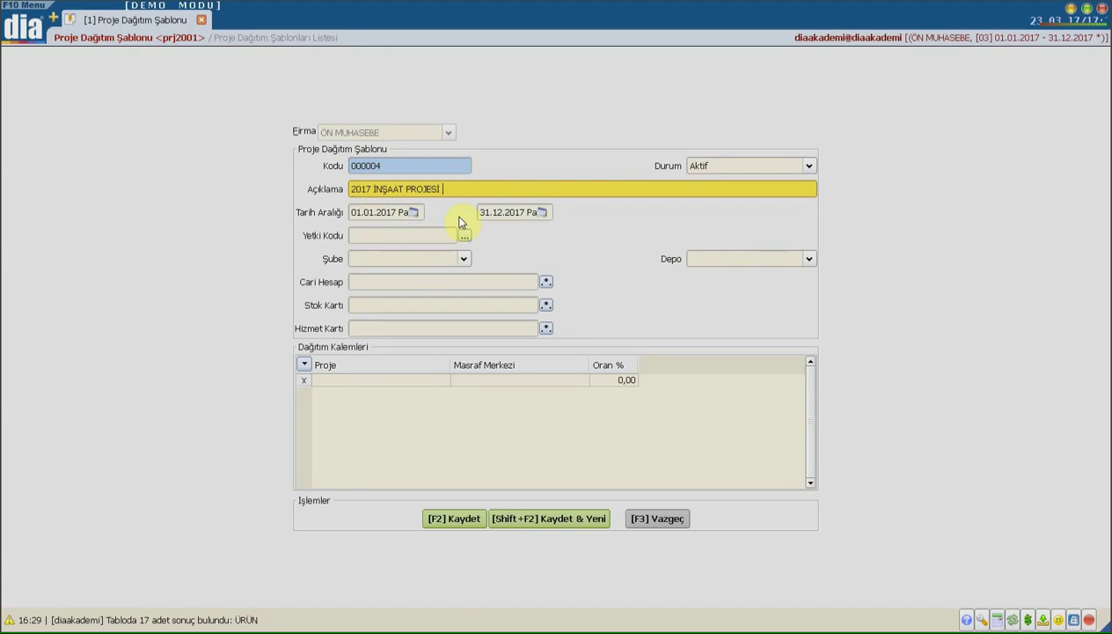
type("2. YARISI")
Step: Set the template's date range to 01.03.2017 through 31.03.2017
left_click(374, 212)
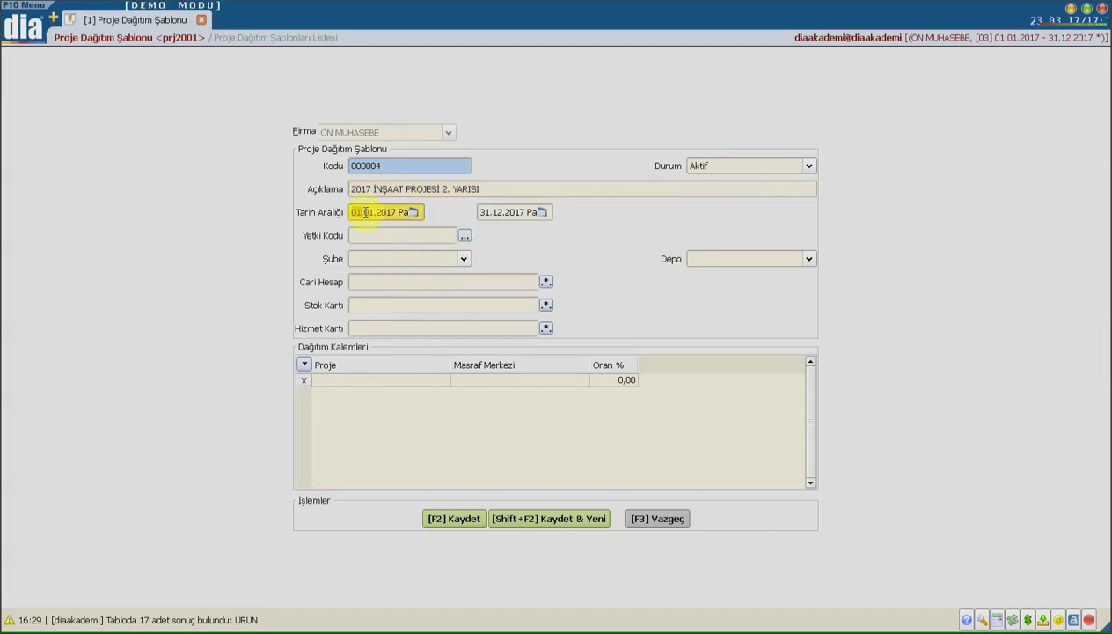
key("BackSpace")
type("1.03")
key("Tab")
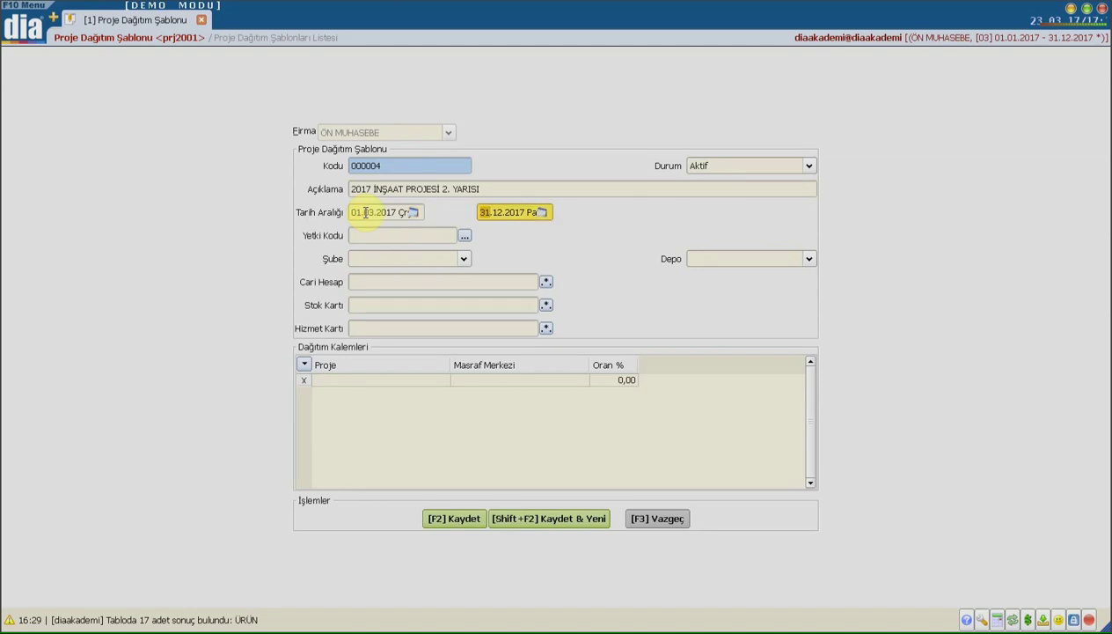
type("31032017")
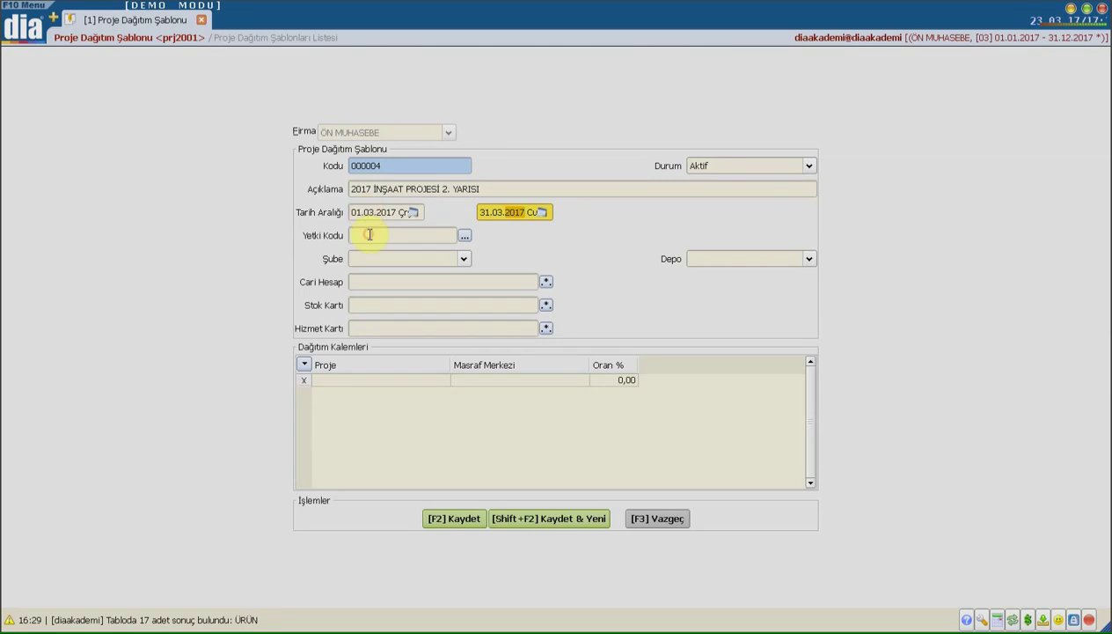
left_click(370, 235)
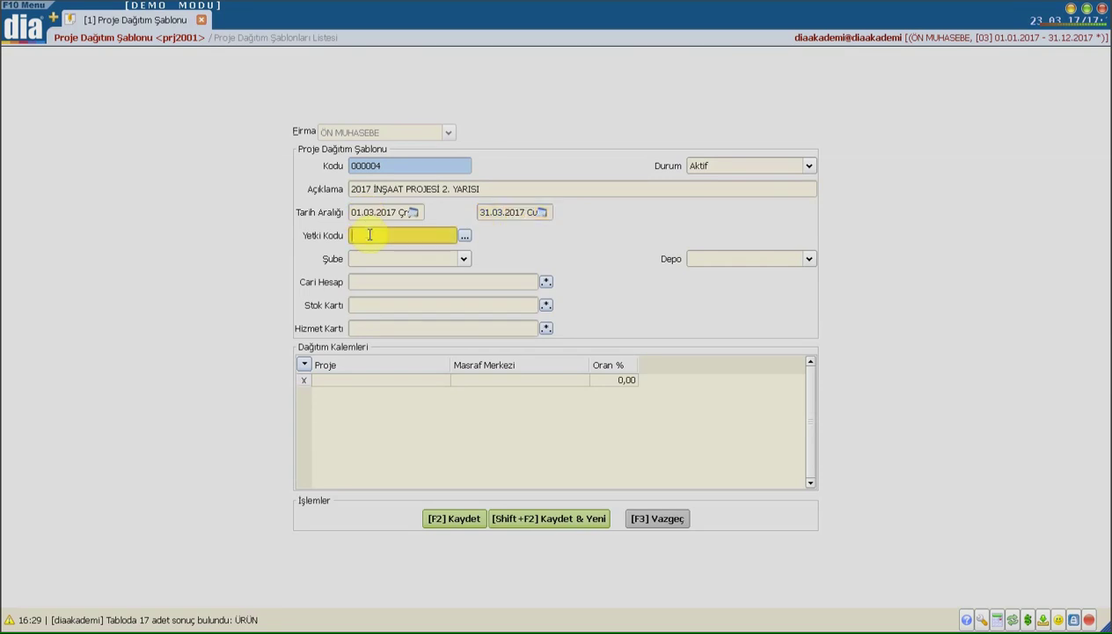
Step: Select the branches MERKEZ and ANKARA, and the depots MERKEZ - MERKEZ, MERKEZ - ACIBADEM DEPO and ANKARA - ANKARA
left_click(464, 258)
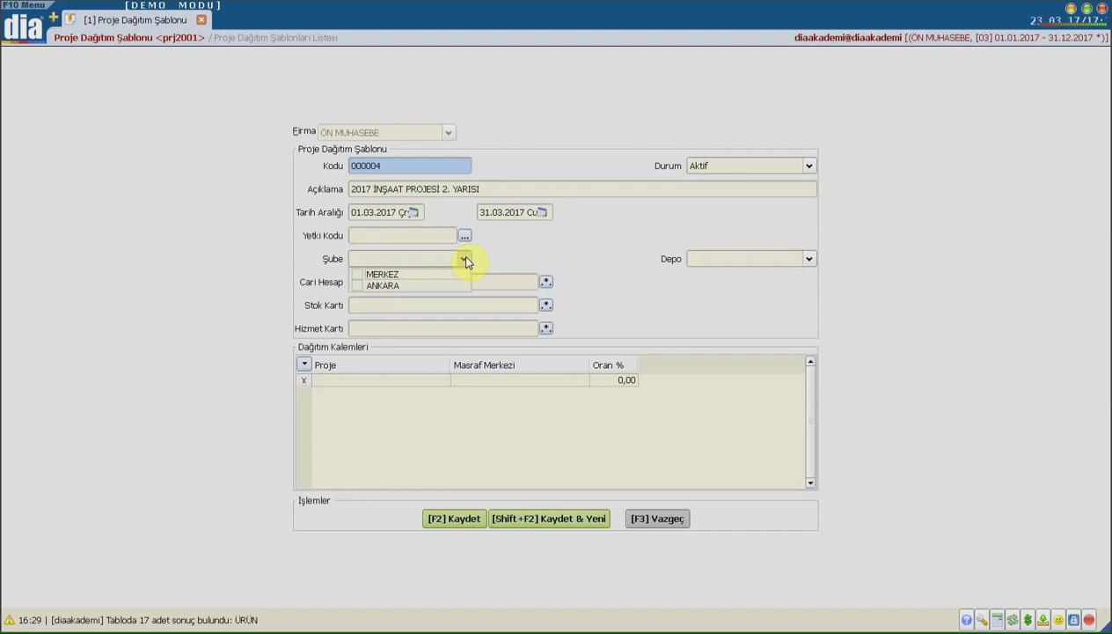
left_click(357, 275)
left_click(358, 286)
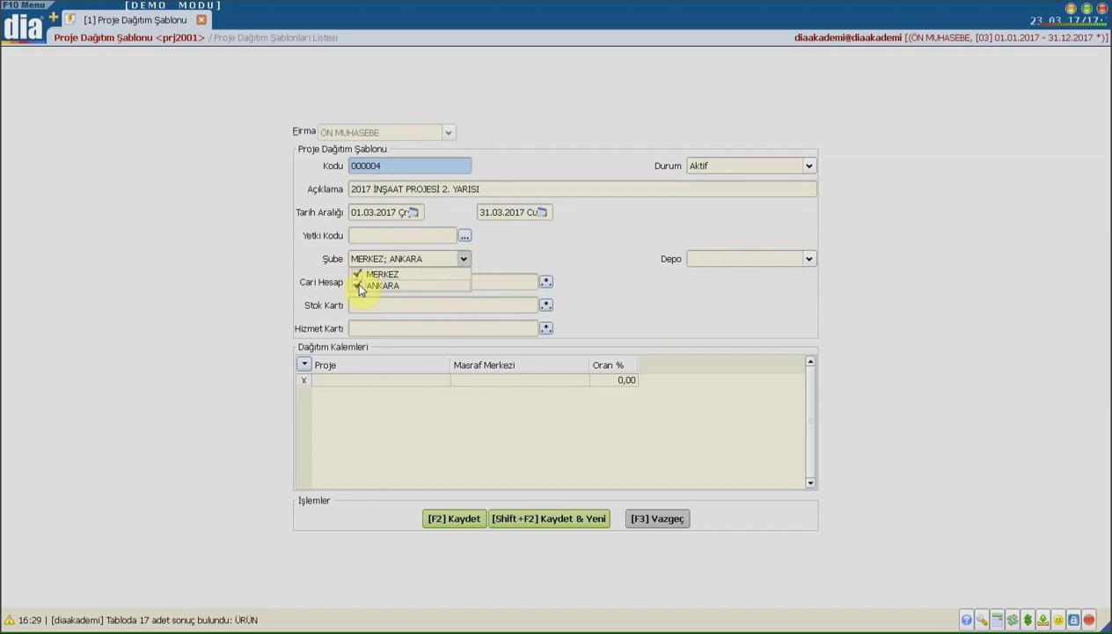
left_click(534, 257)
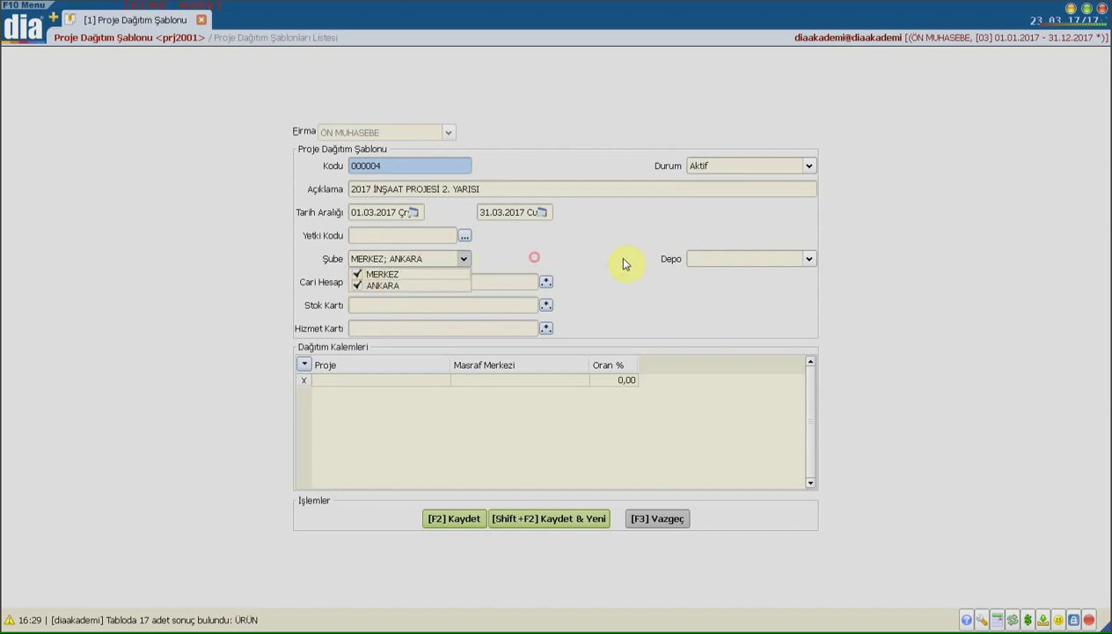
left_click(694, 256)
left_click(696, 298)
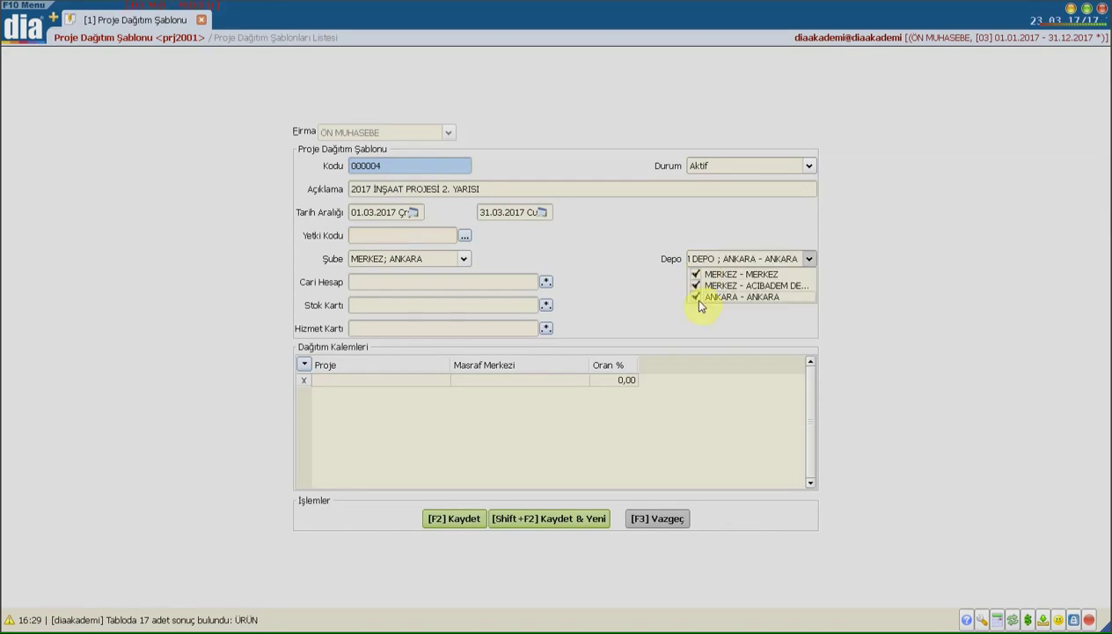
left_click(628, 259)
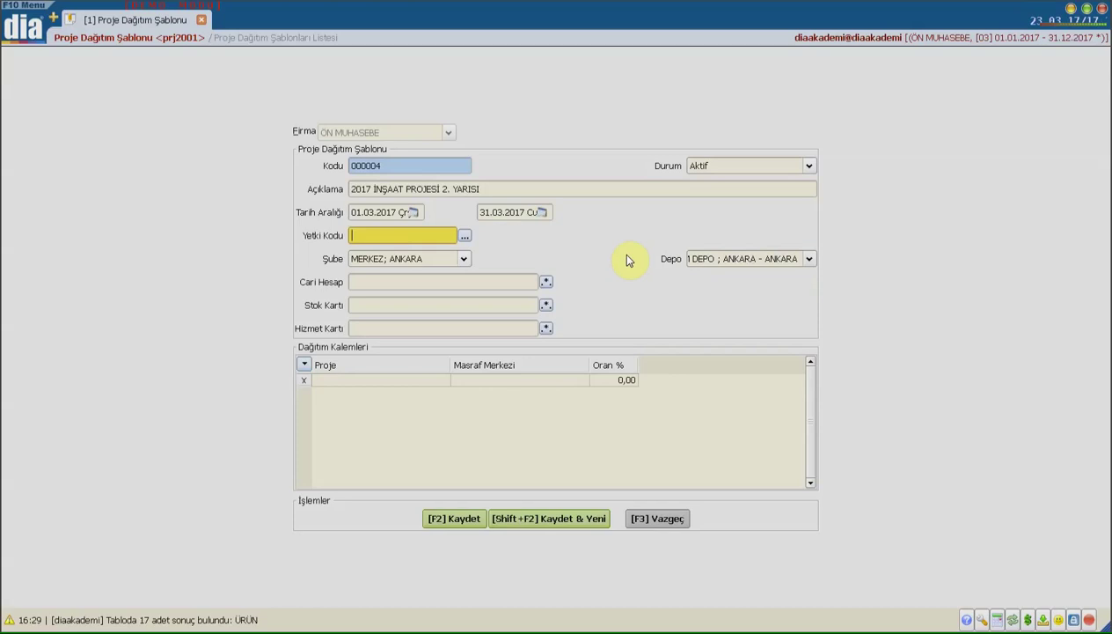
left_click(386, 282)
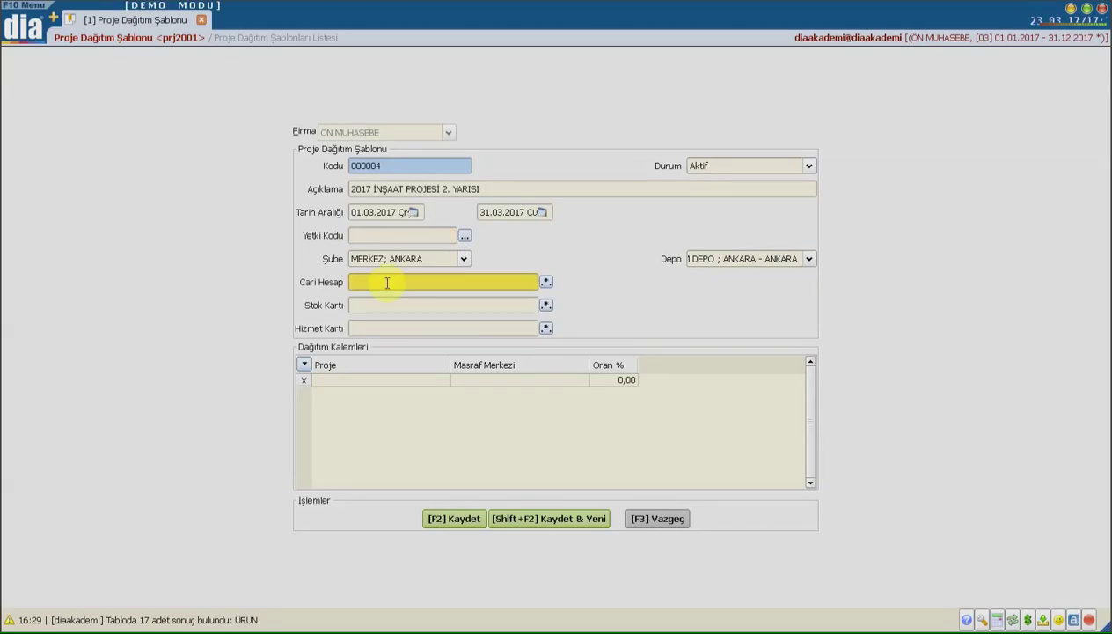
left_click(387, 305)
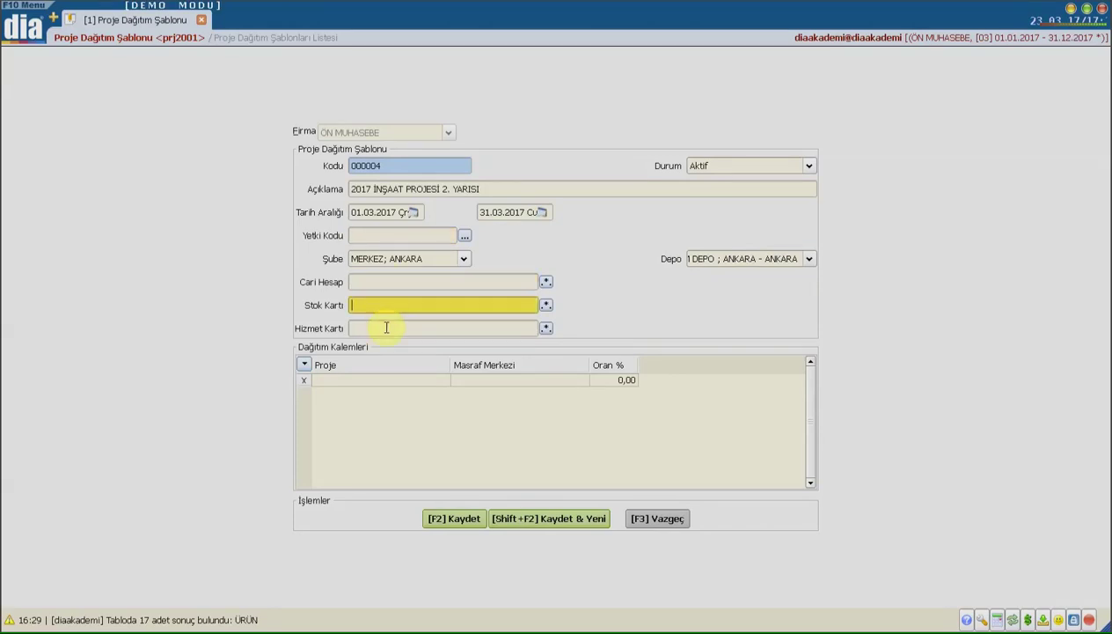
left_click(386, 328)
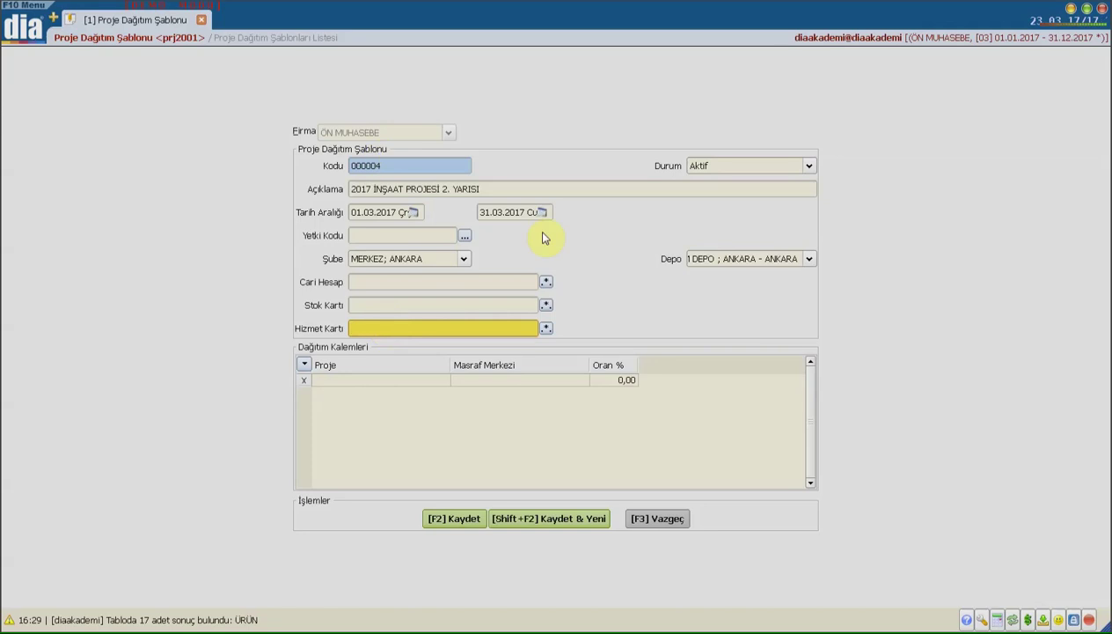
Step: Fill Cari Hesap with three accounts from the card list: MCS Uluslar Arası, Aygen Global Lojistik and Samsung Electronics
left_click(457, 281)
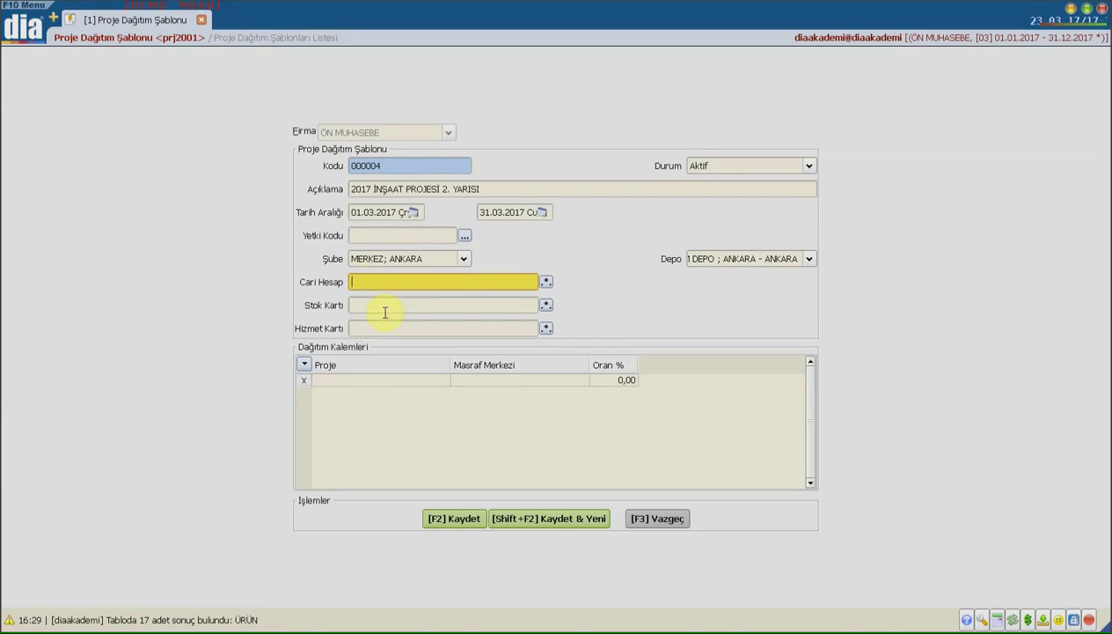
left_click(546, 283)
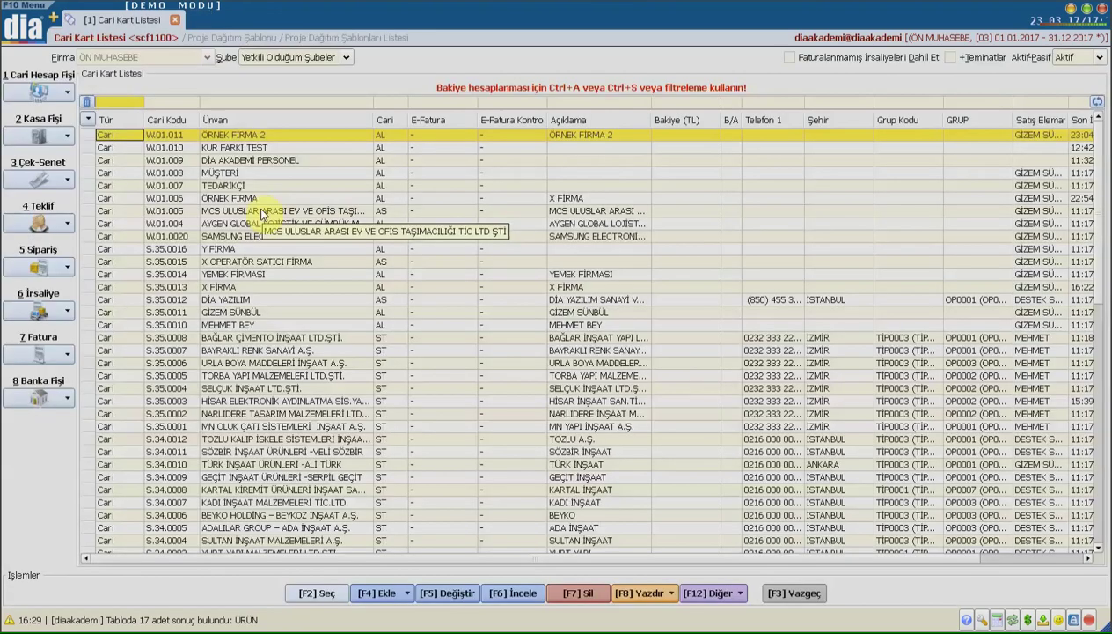
left_click(261, 212)
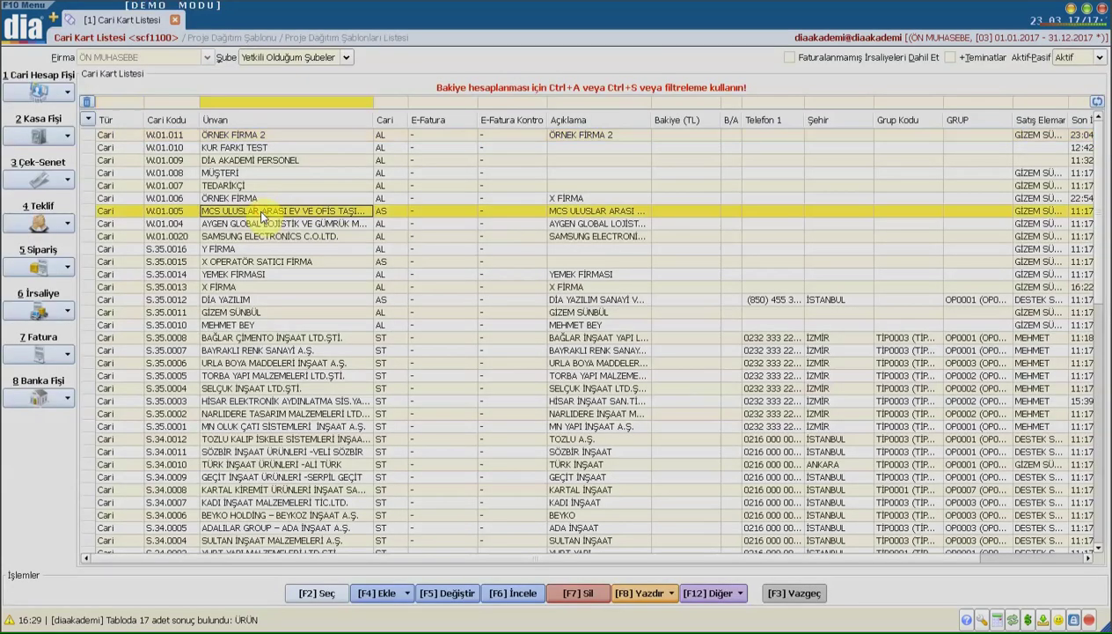
key("space")
key("space")
key("space")
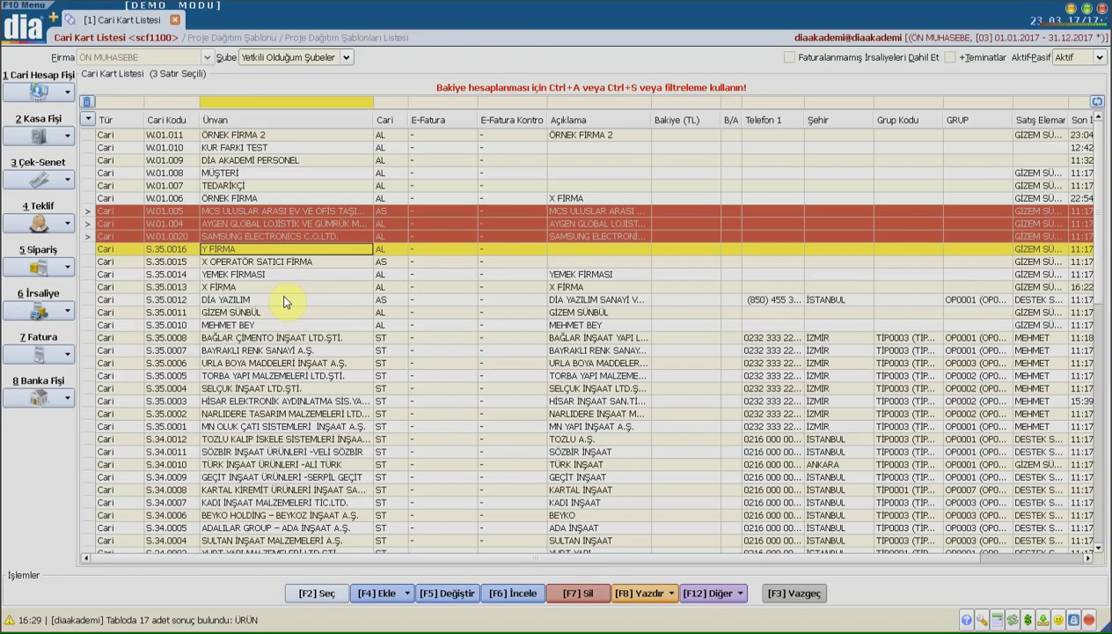
left_click(320, 593)
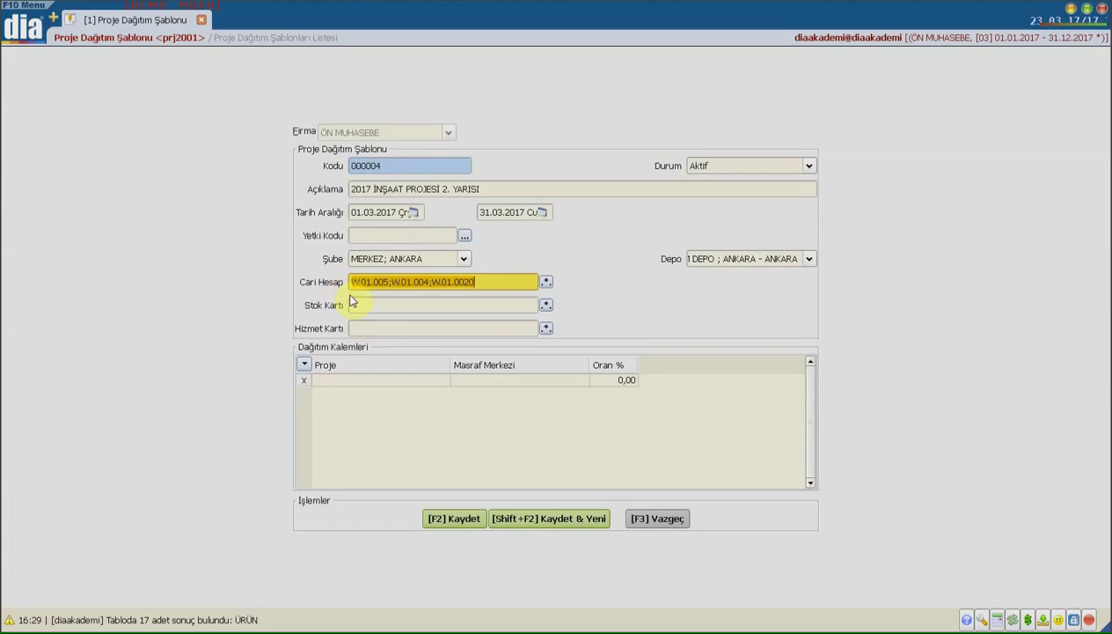
left_click(514, 279)
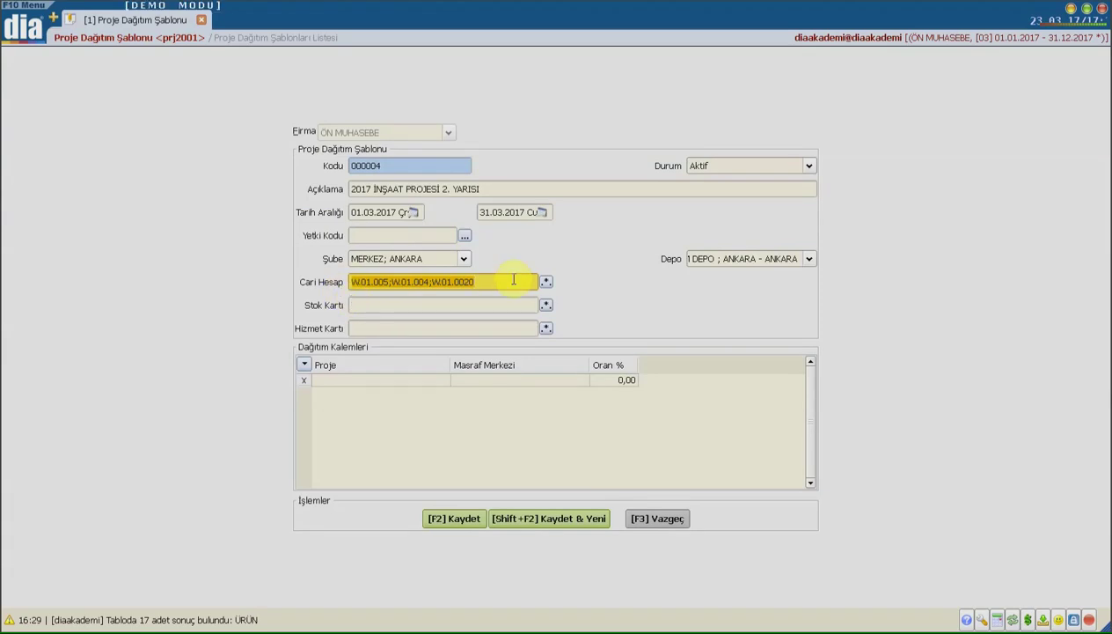
Step: Assign project 000003, 2017 İNŞAAT PROJESİ, to the first distribution line, leaving the stock and service cards empty
left_click(396, 309)
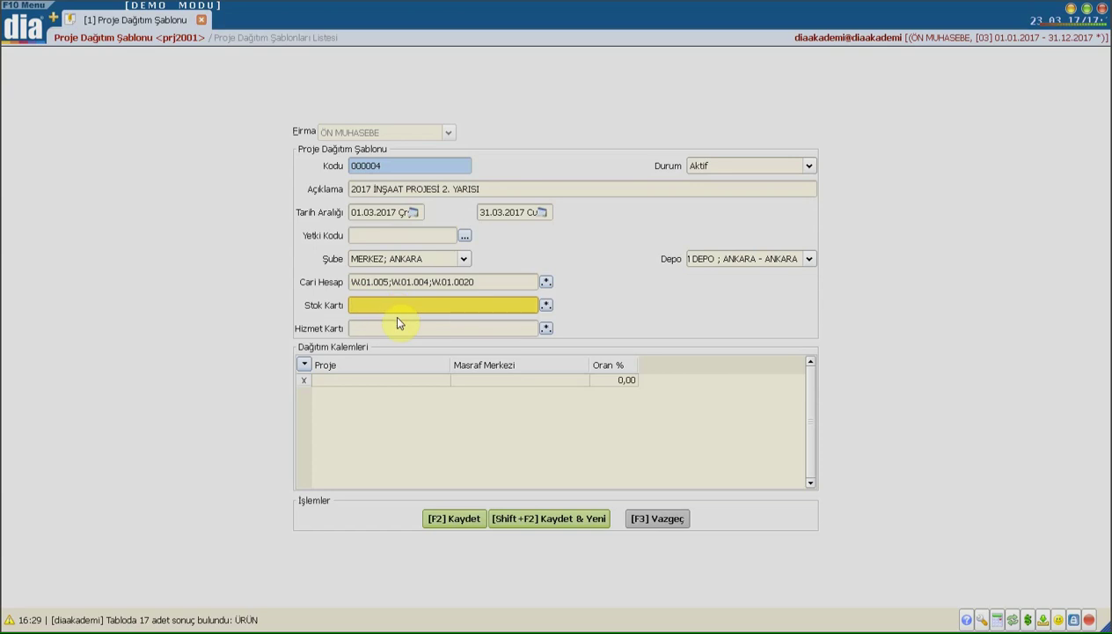
left_click(397, 327)
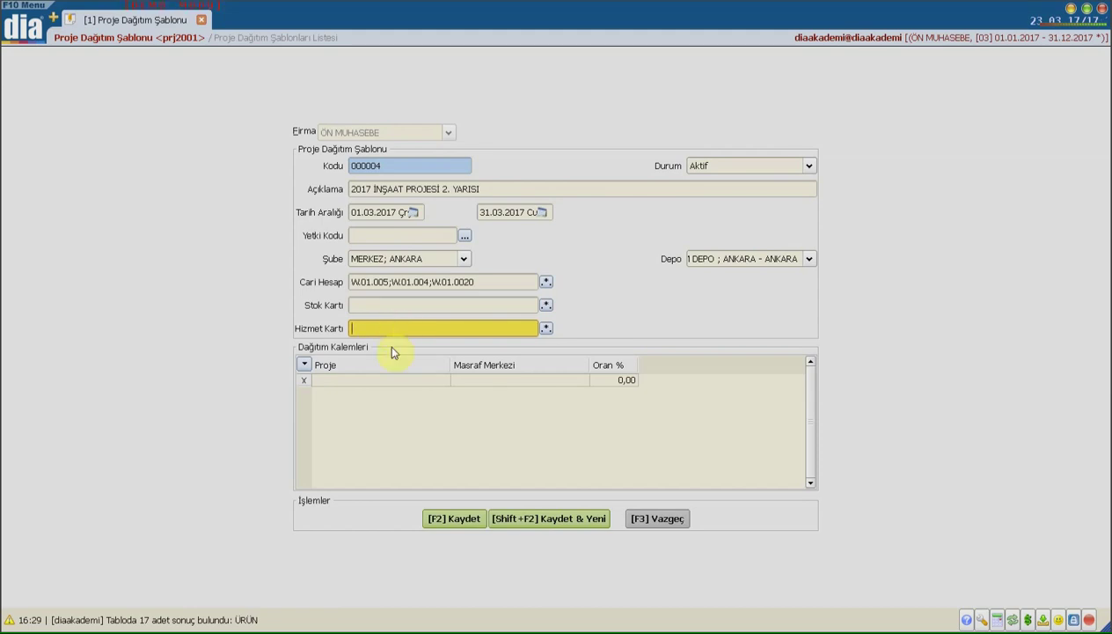
left_click(343, 379)
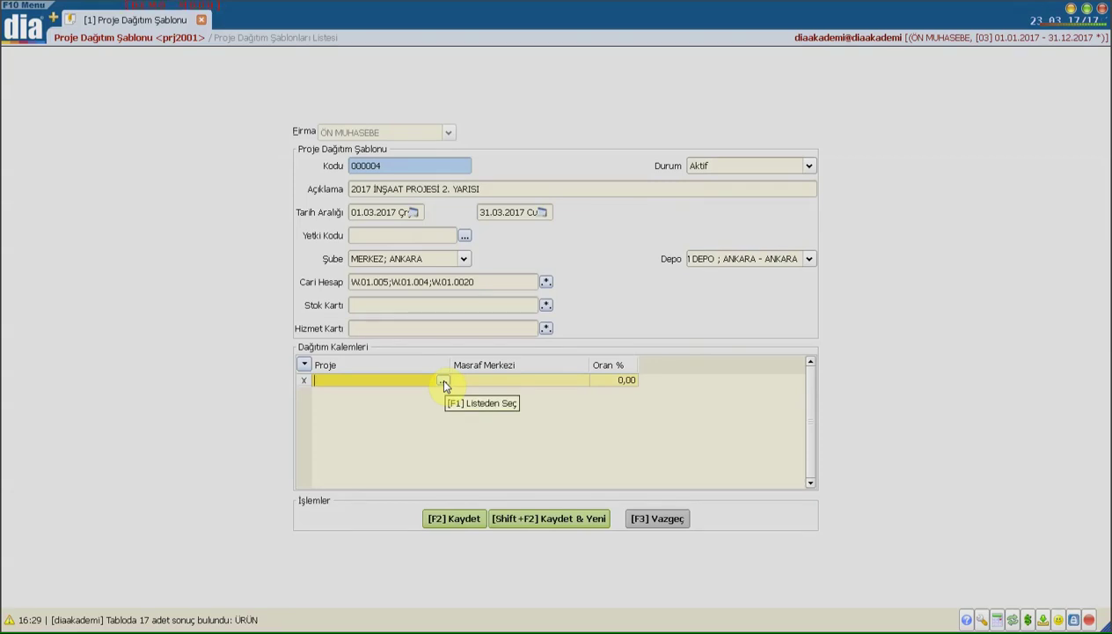
left_click(444, 382)
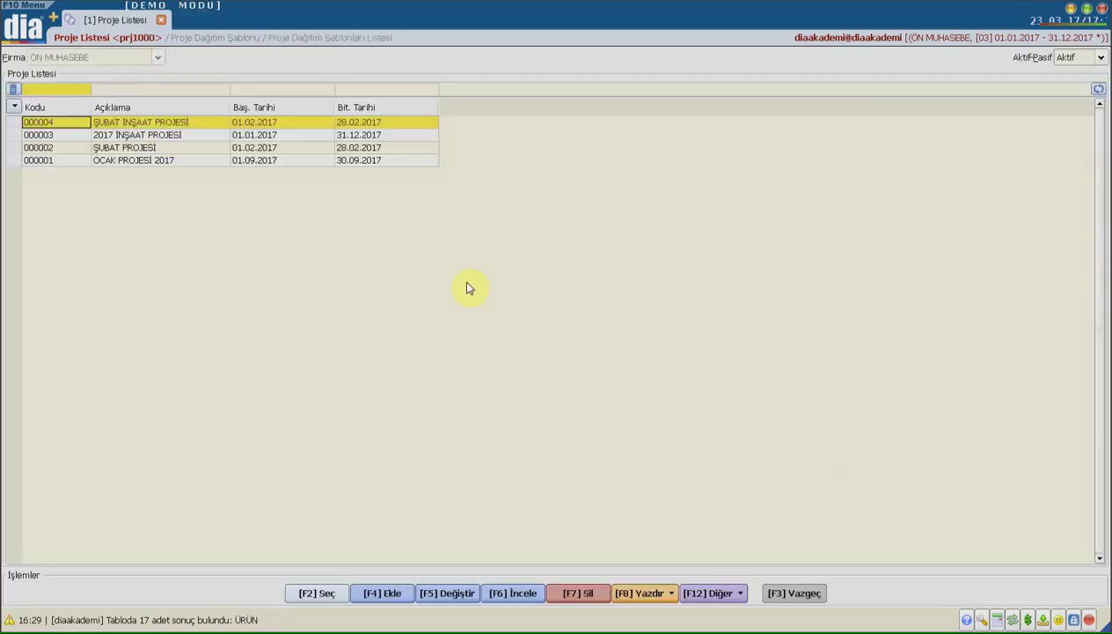
double_click(137, 137)
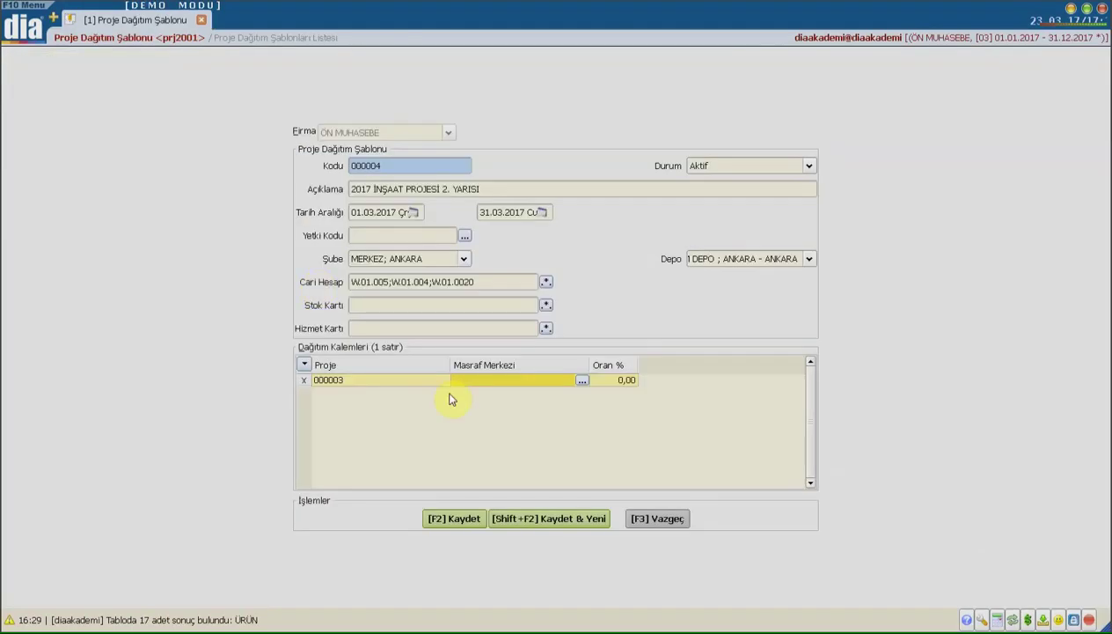
Step: Set the rate (Oran %) of the first distribution line to 10, leaving its cost center empty
left_click(489, 384)
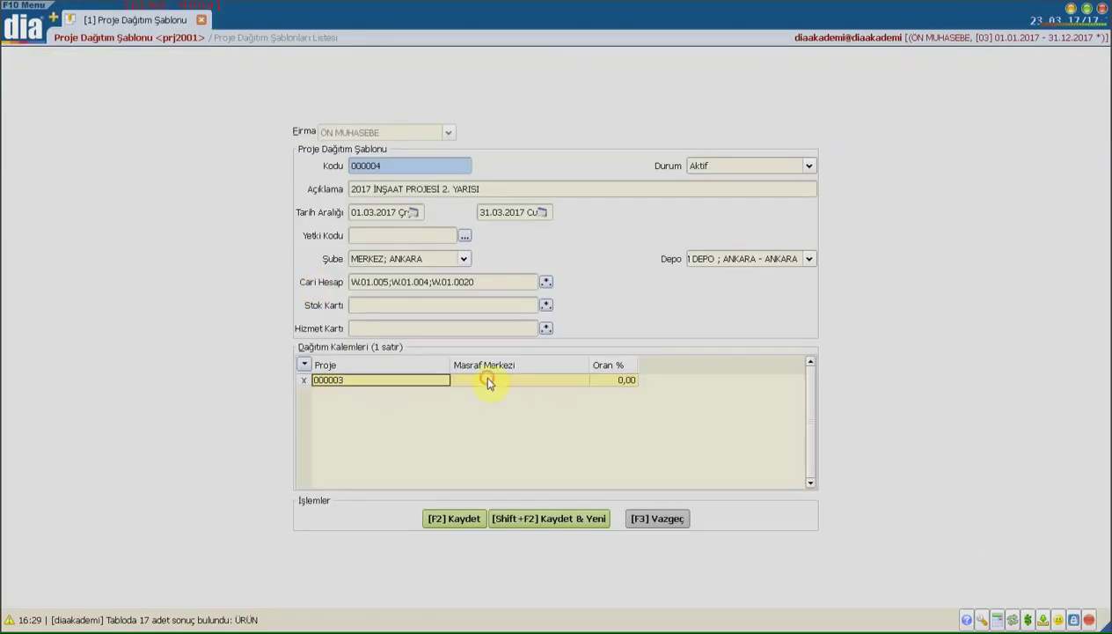
left_click(489, 380)
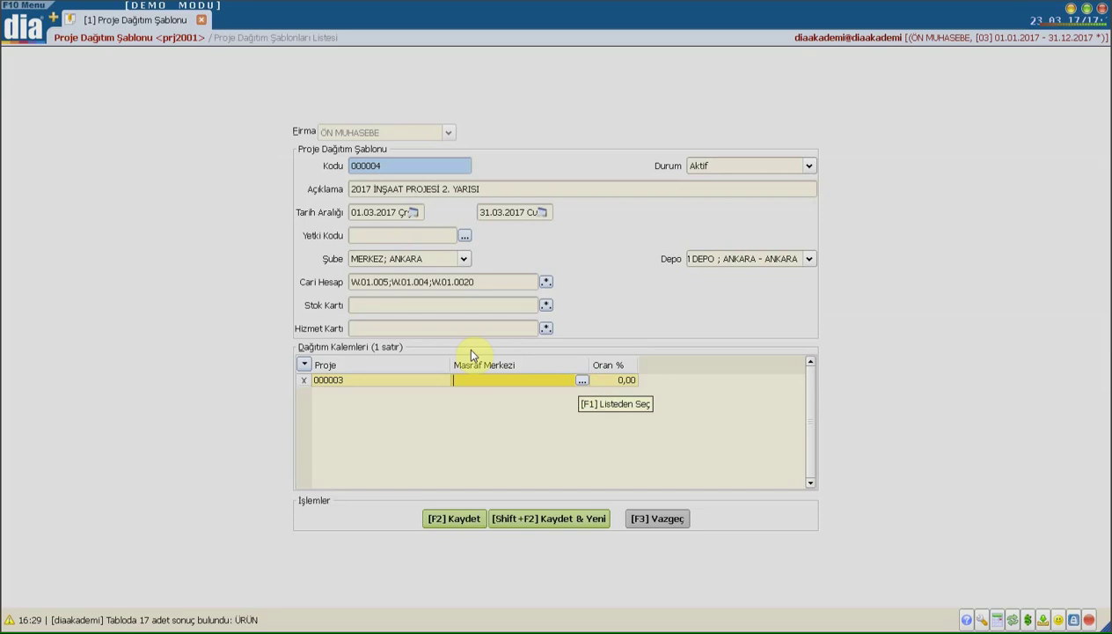
left_click(622, 379)
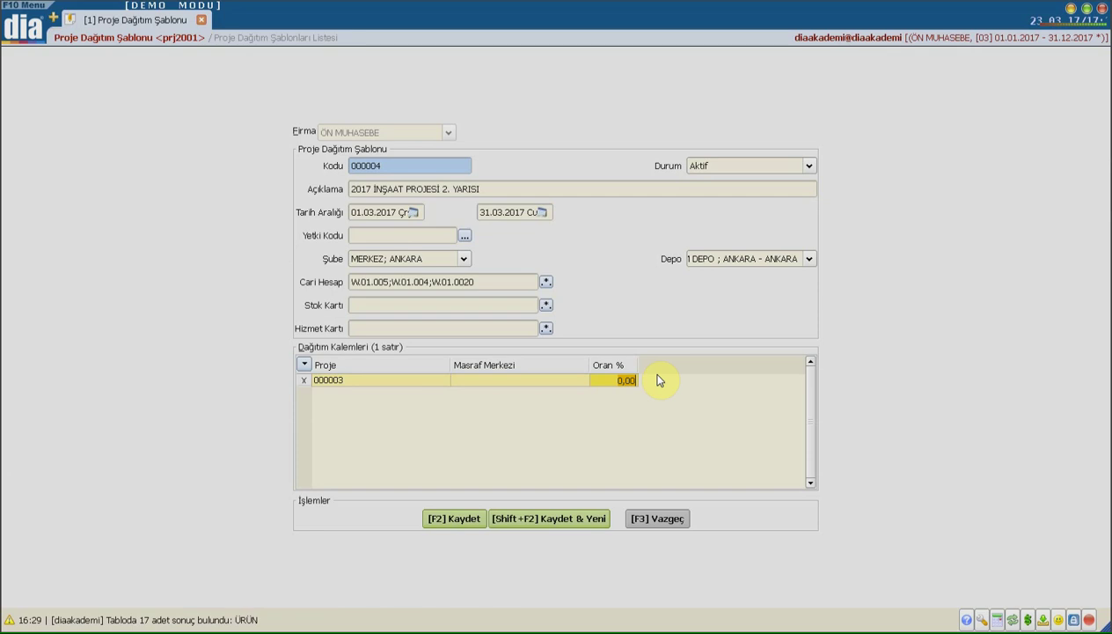
type("10")
key("Return")
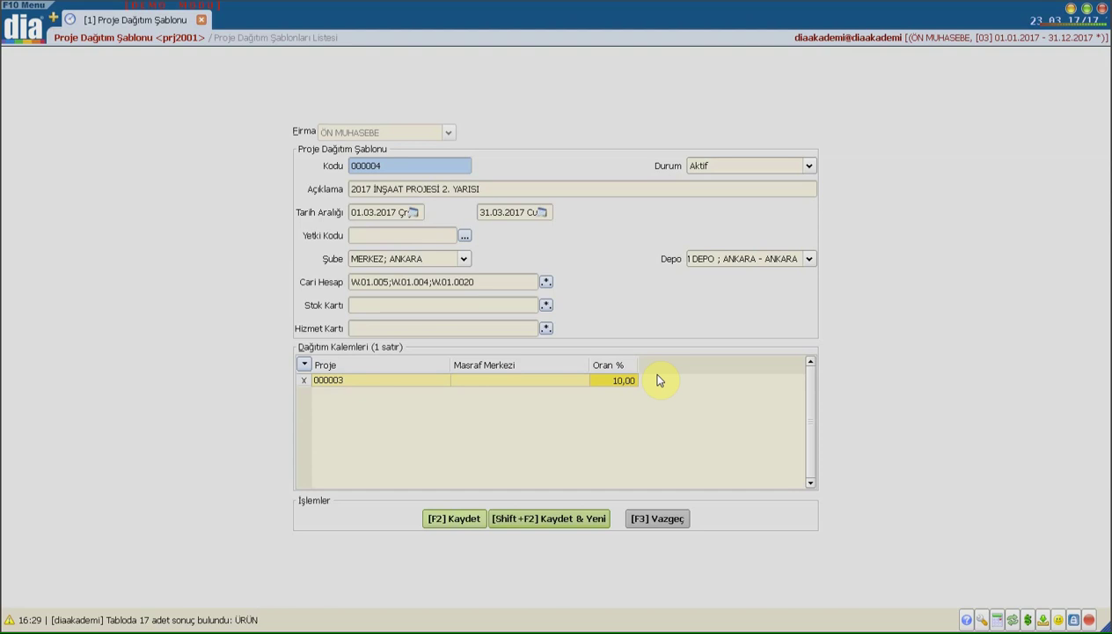
Step: Save the distribution template and open the invoice list (Fatura Listesi) in a new tab
key("F2")
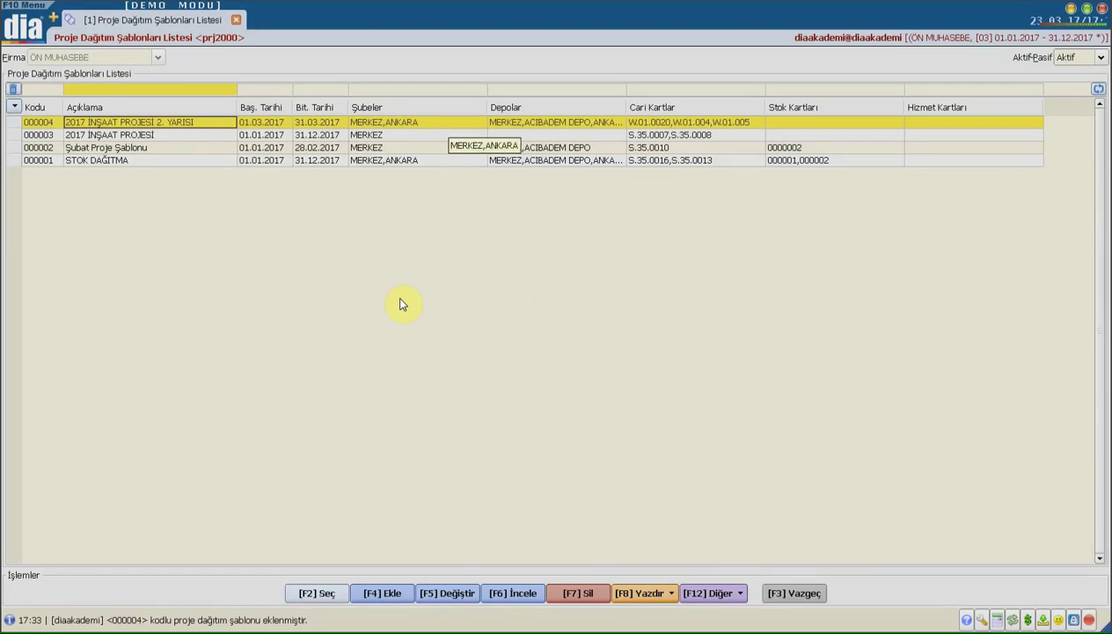
left_click(958, 377)
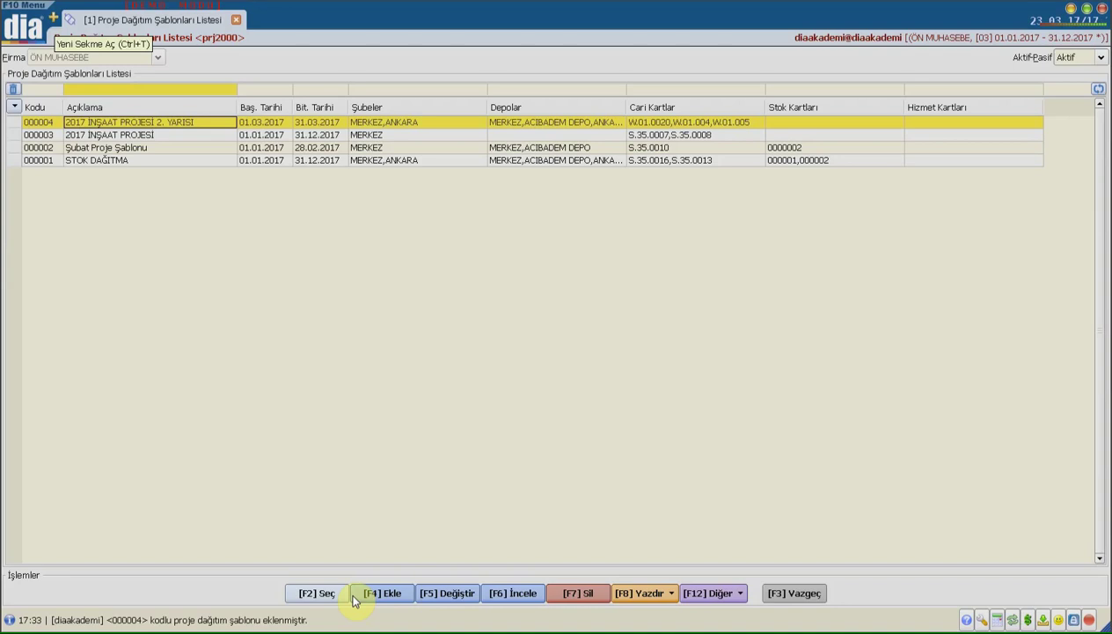
key("ctrl+t")
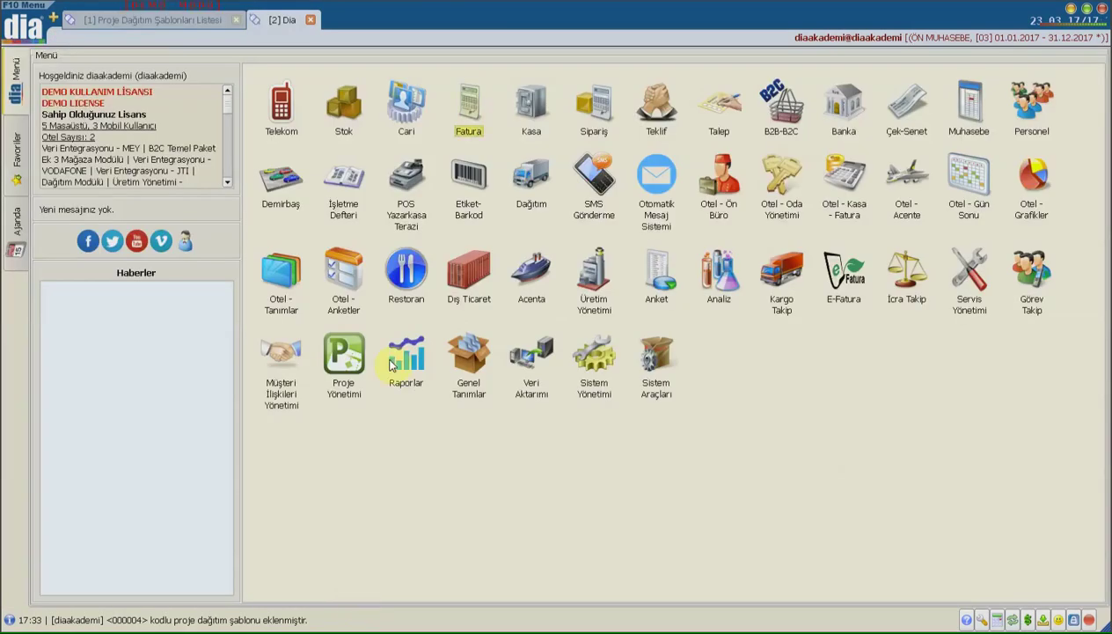
left_click(468, 107)
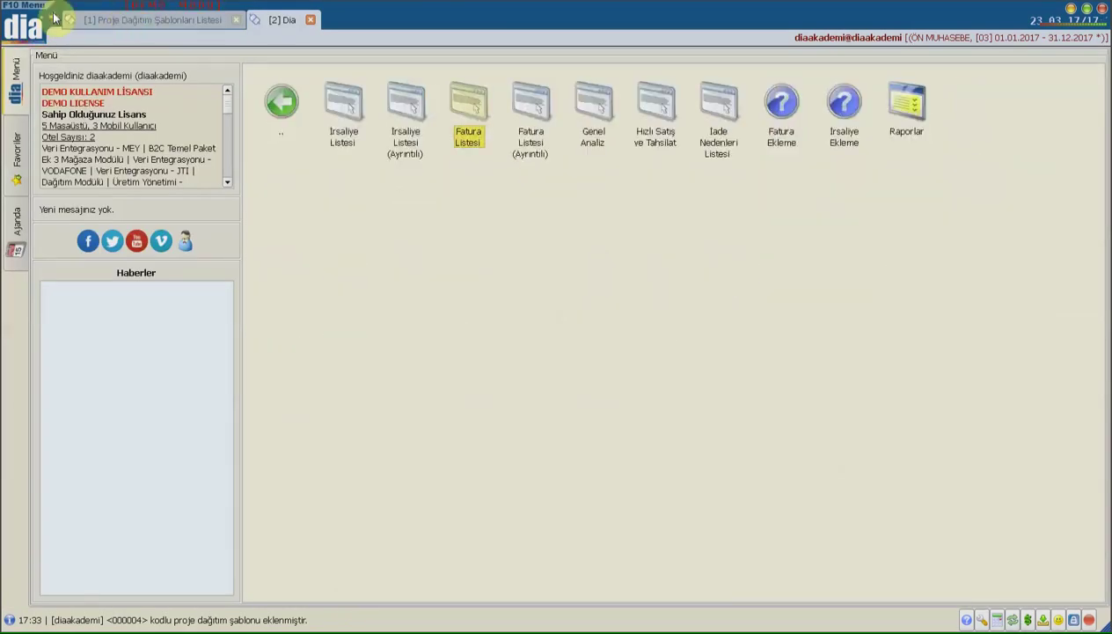
Step: Create a Perakende Satış (retail sales) invoice for the current account W.01.005, MCS Uluslar Arası
key("F4")
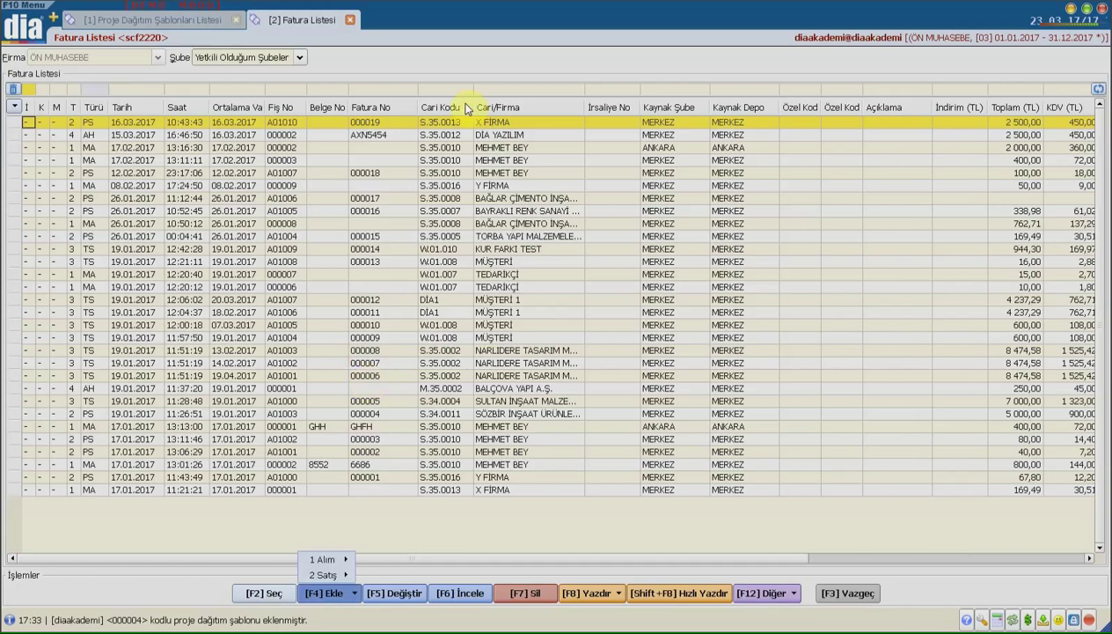
key("Down")
key("Right")
key("Down")
key("Up")
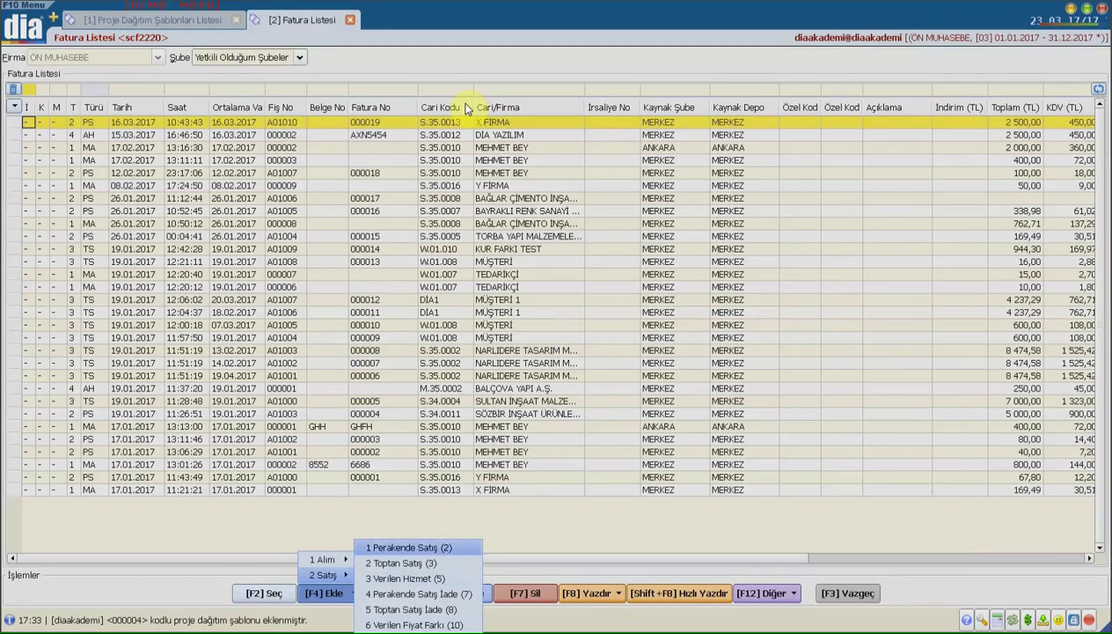
key("Return")
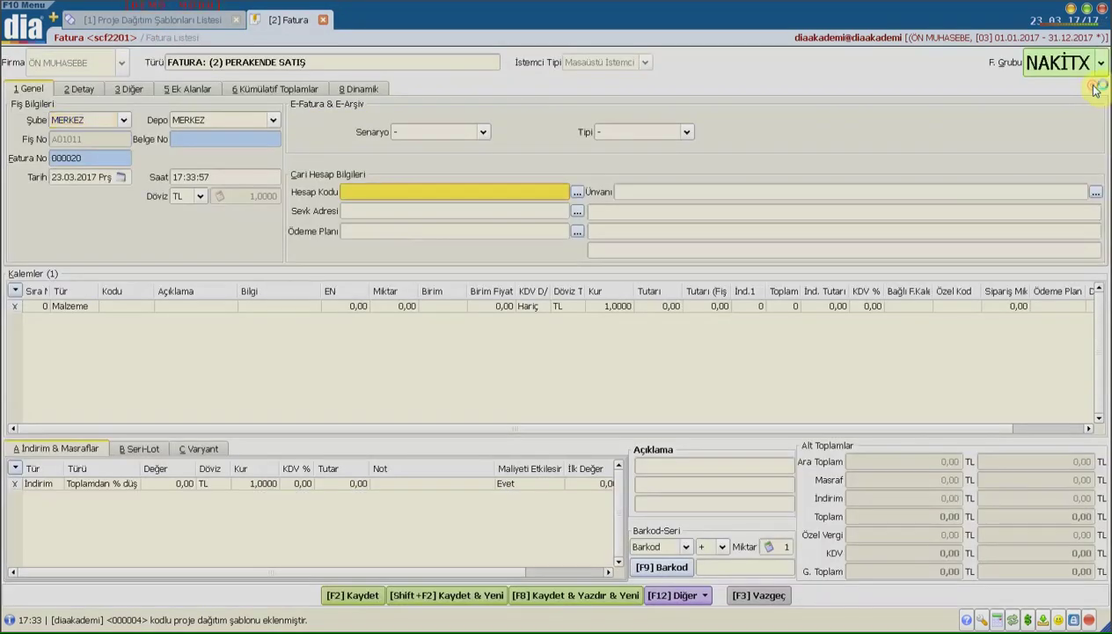
key("Return")
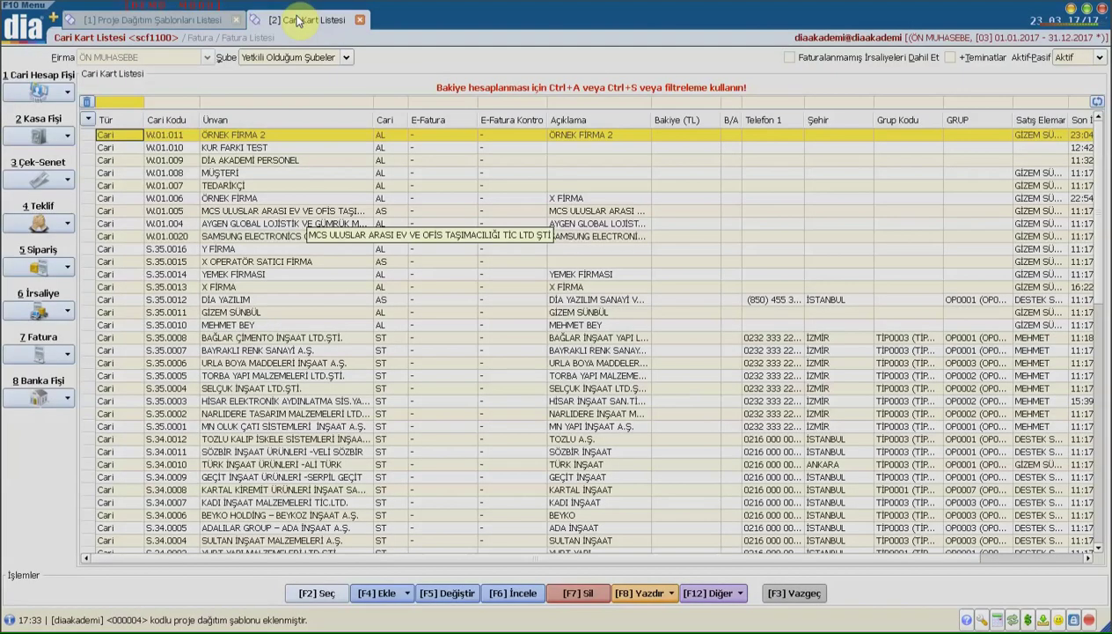
double_click(282, 210)
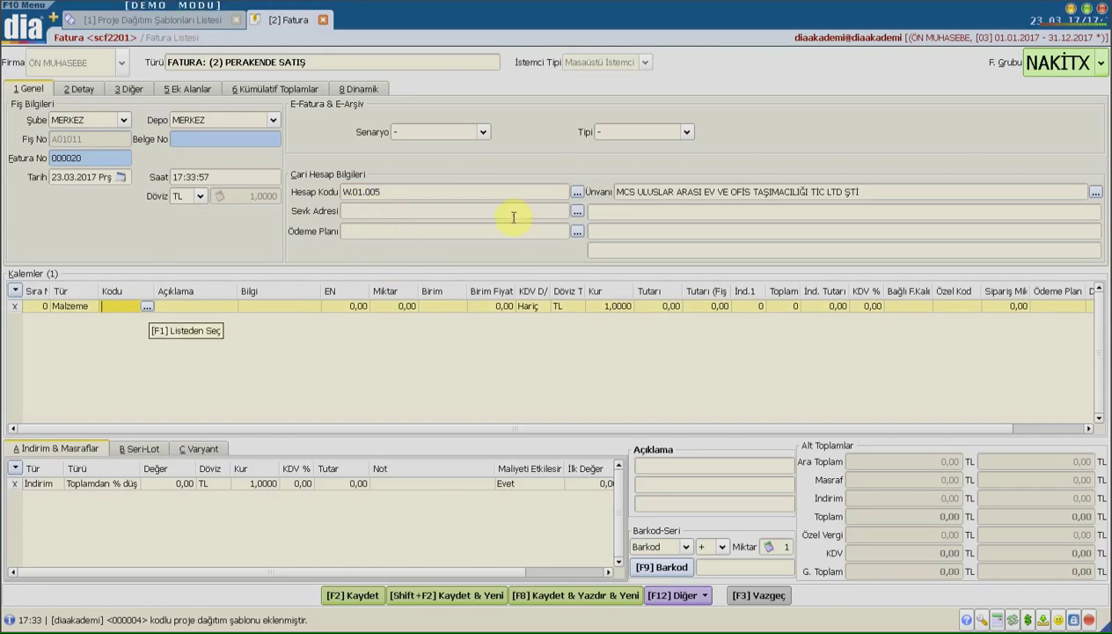
Step: Add material 000001 with quantity 10 to the invoice, keeping VAT as Dahil, and save the invoice
type("000001")
key("Return")
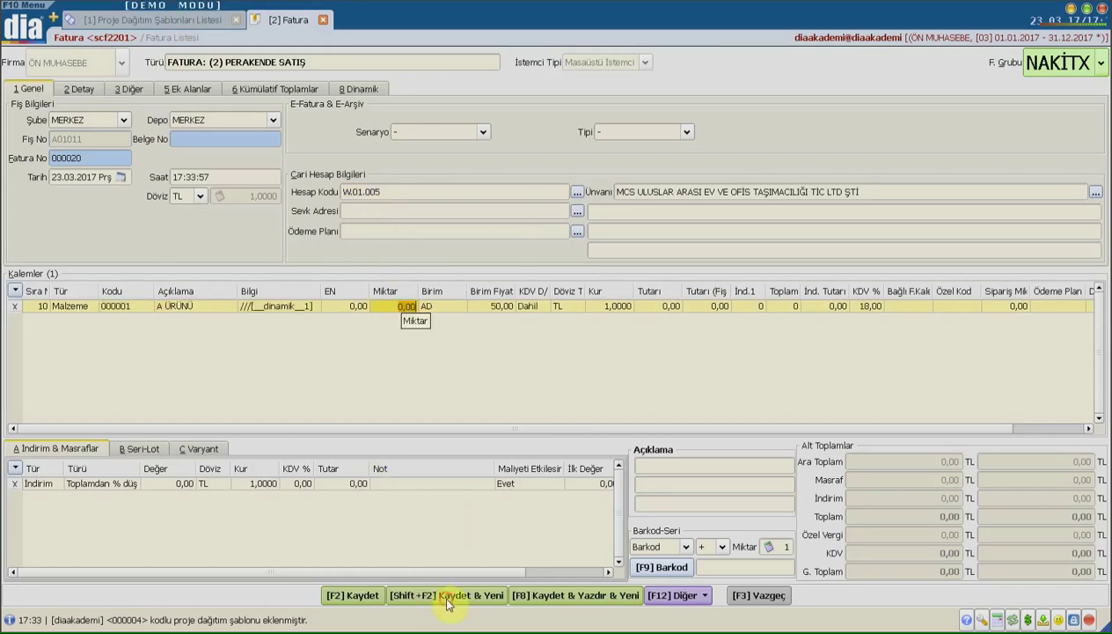
type("10")
key("Return")
key("Return")
key("Return")
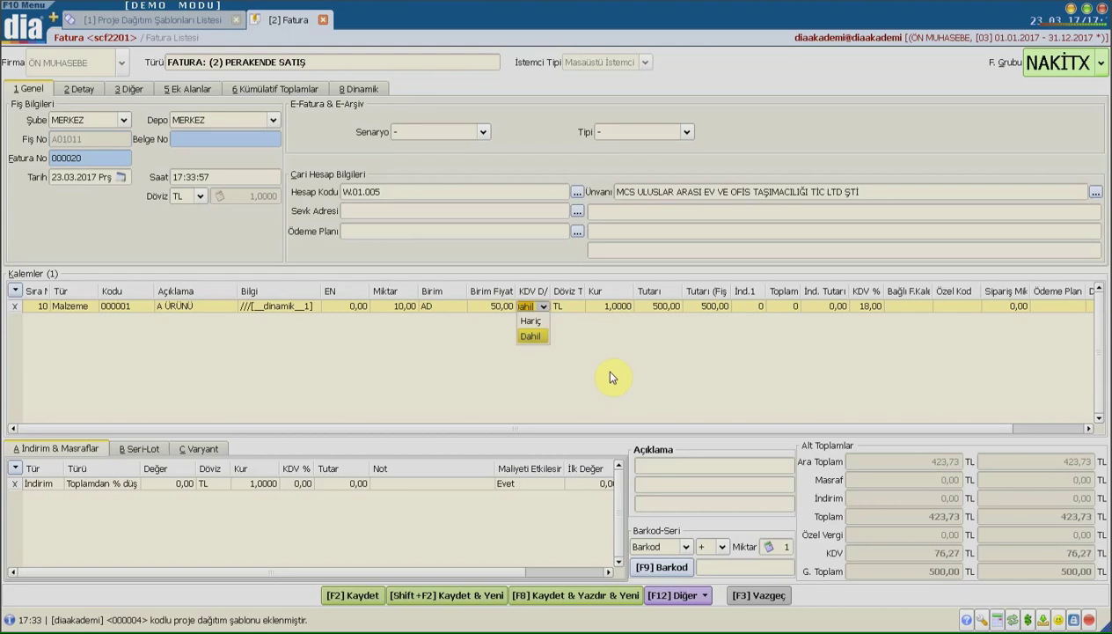
left_click(447, 516)
left_click(413, 596)
left_click(344, 596)
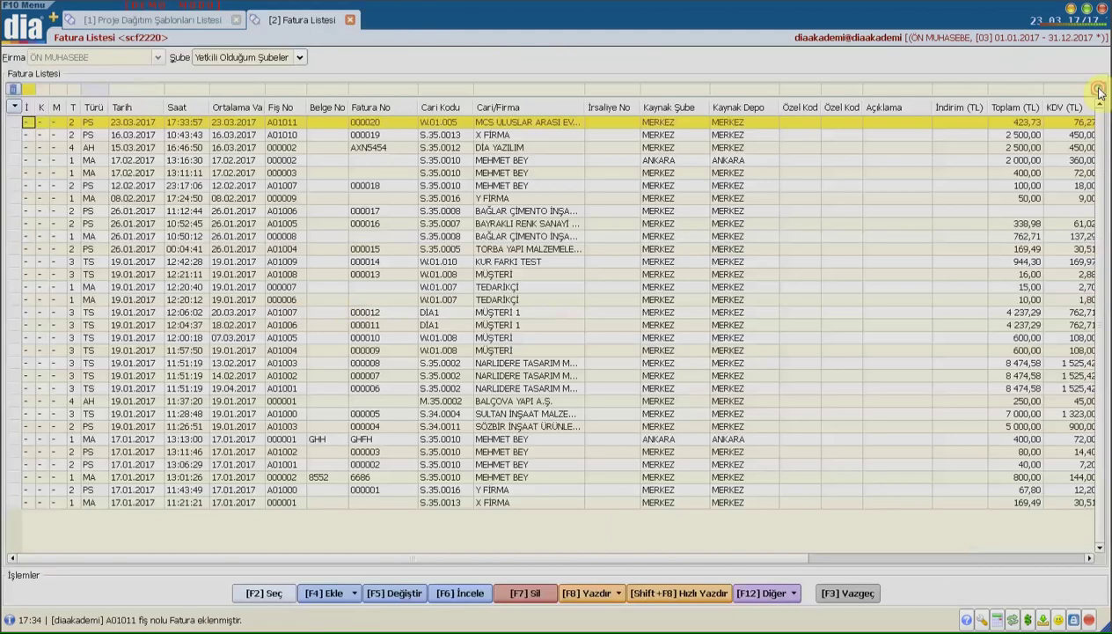
Step: Open the project slips list (Proje Fişleri) from Proje Yönetimi in a new tab
left_click(53, 16)
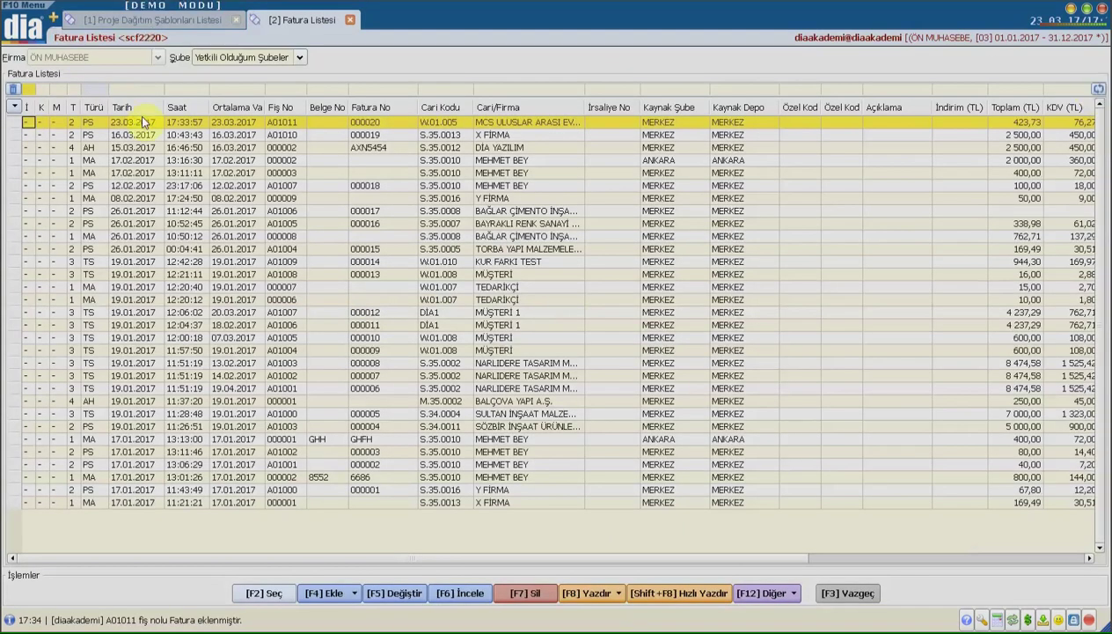
left_click(343, 356)
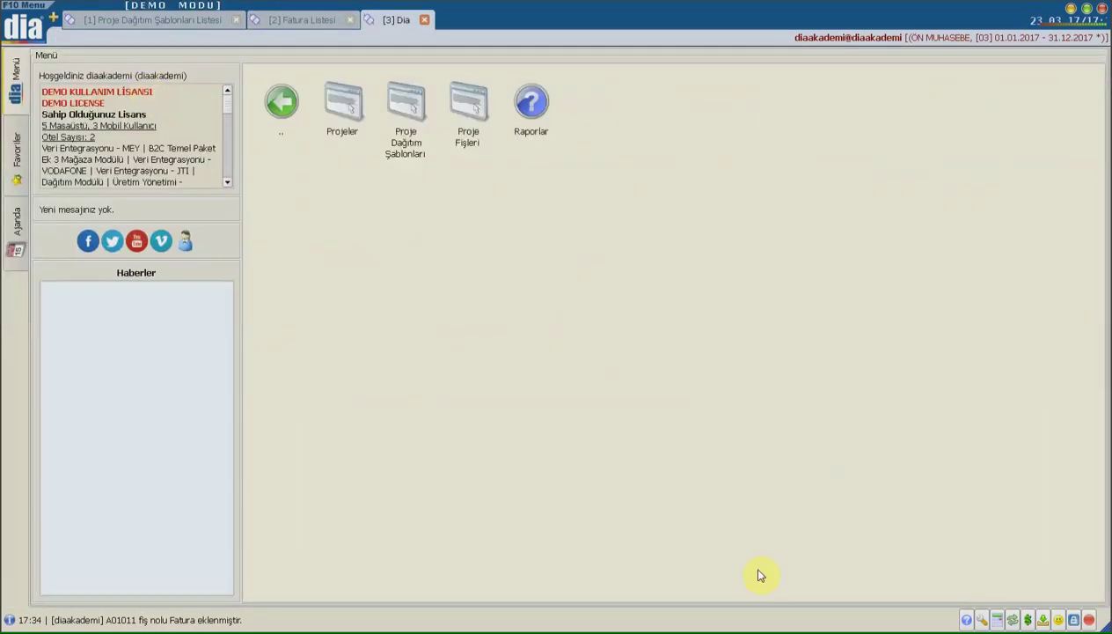
left_click(468, 113)
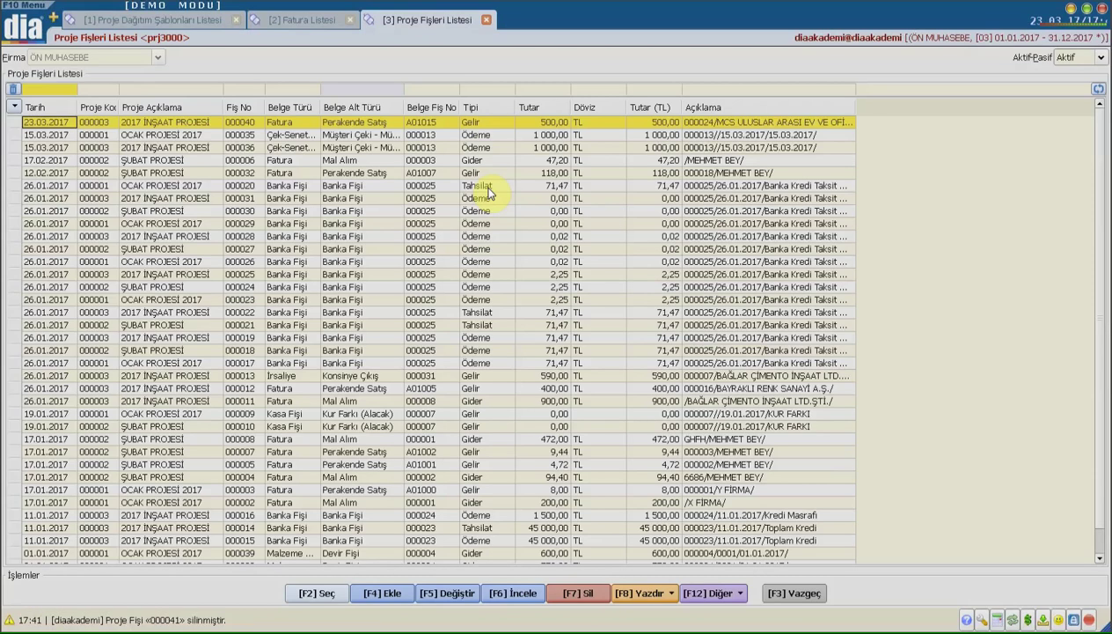
Step: Examine the project, document type, document subtype and amount of the 23.03.2017 MCS Uluslar Arası slip in the project slips list
key("Right")
key("Right")
key("Right")
key("Right")
key("Right")
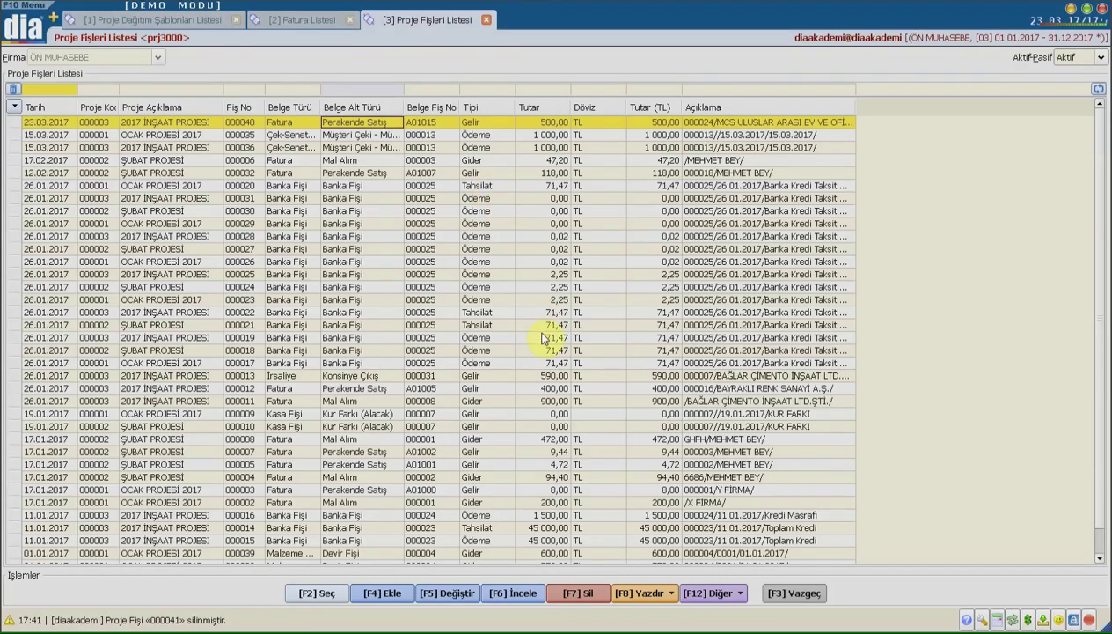
key("Left")
key("Left")
key("Left")
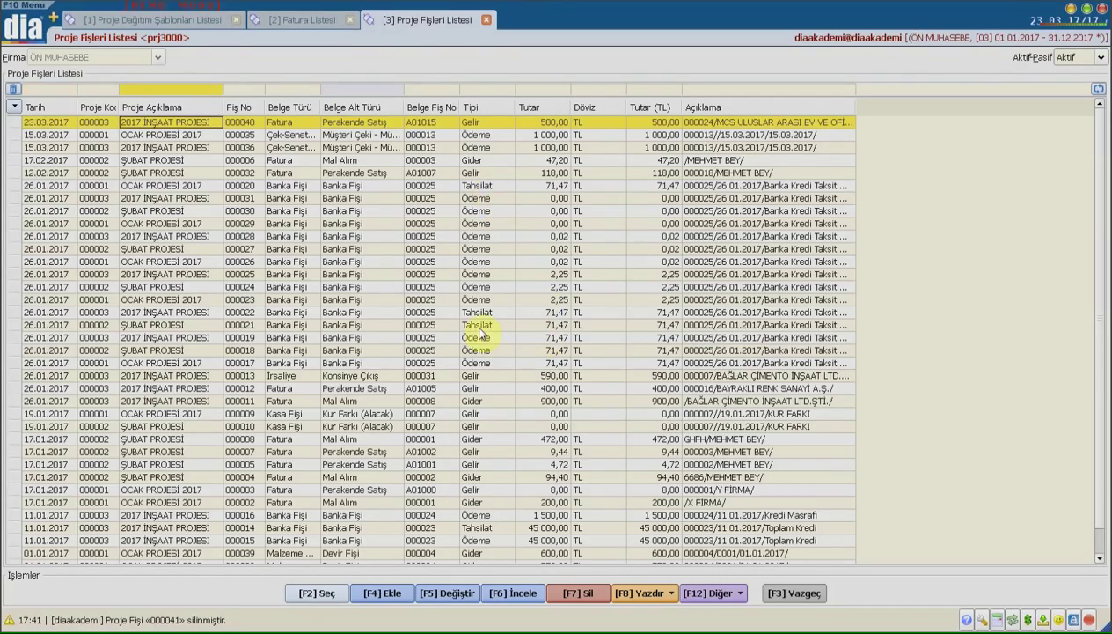
key("Right")
key("Right")
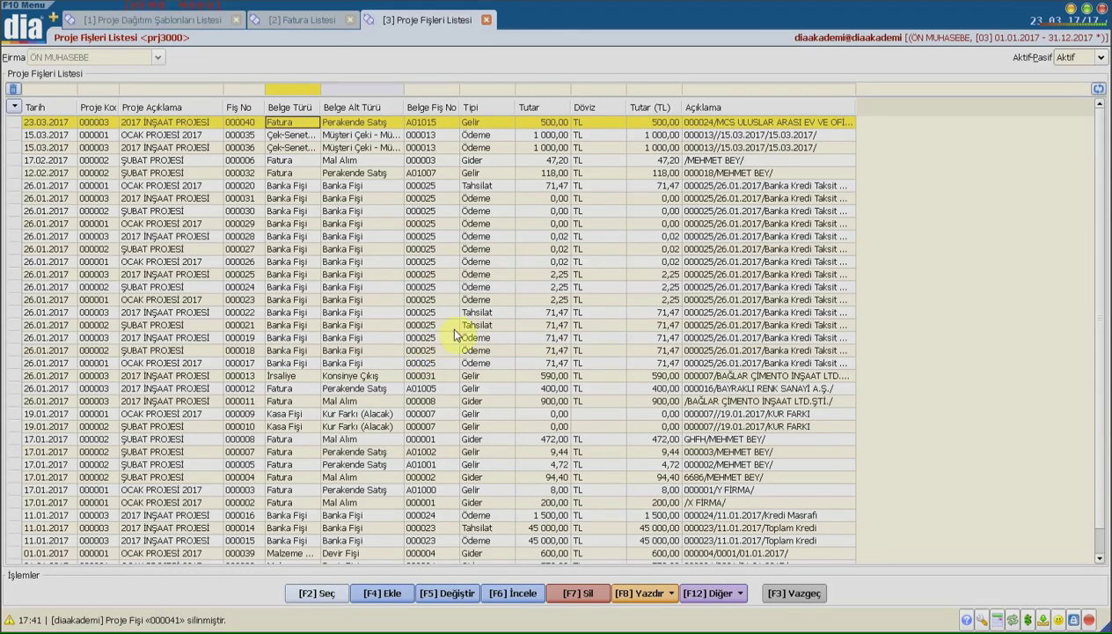
key("Right")
key("Right")
key("Right")
key("Right")
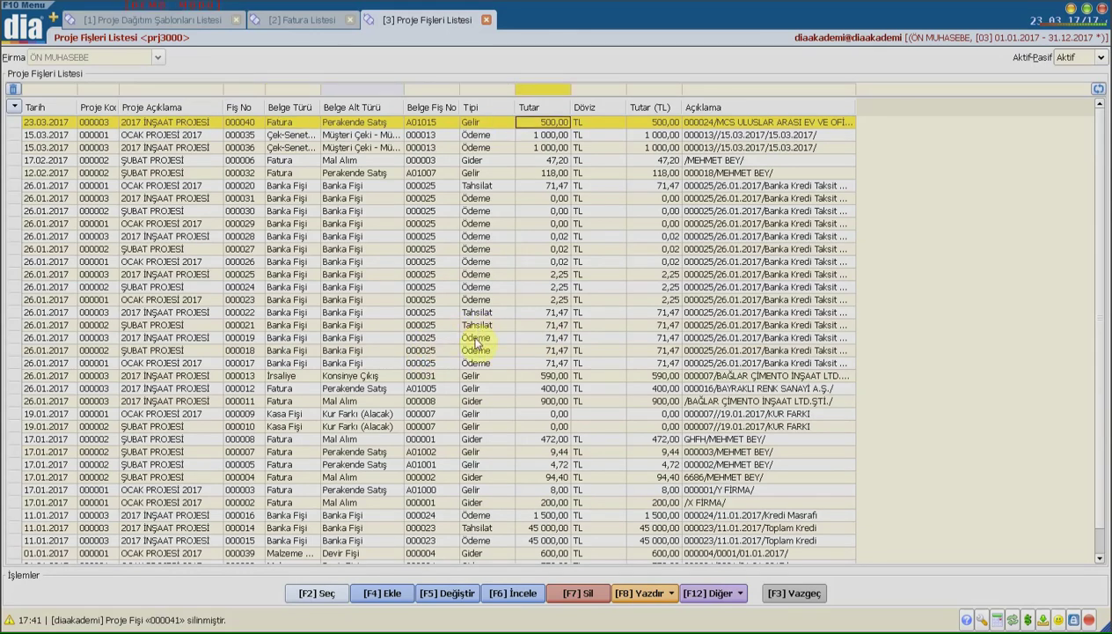
left_click(967, 132)
key("Home")
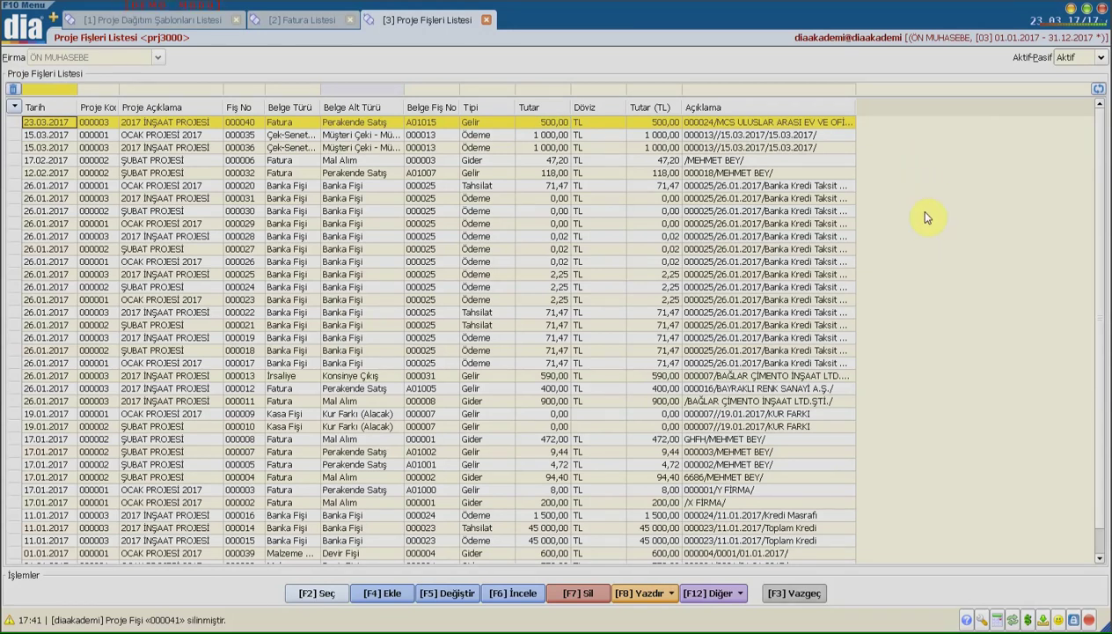
Step: Open the project movements (Proje Hareketleri) of 000003, 2017 İNŞAAT PROJESİ, from the project list
key("Escape")
key("Left")
key("Left")
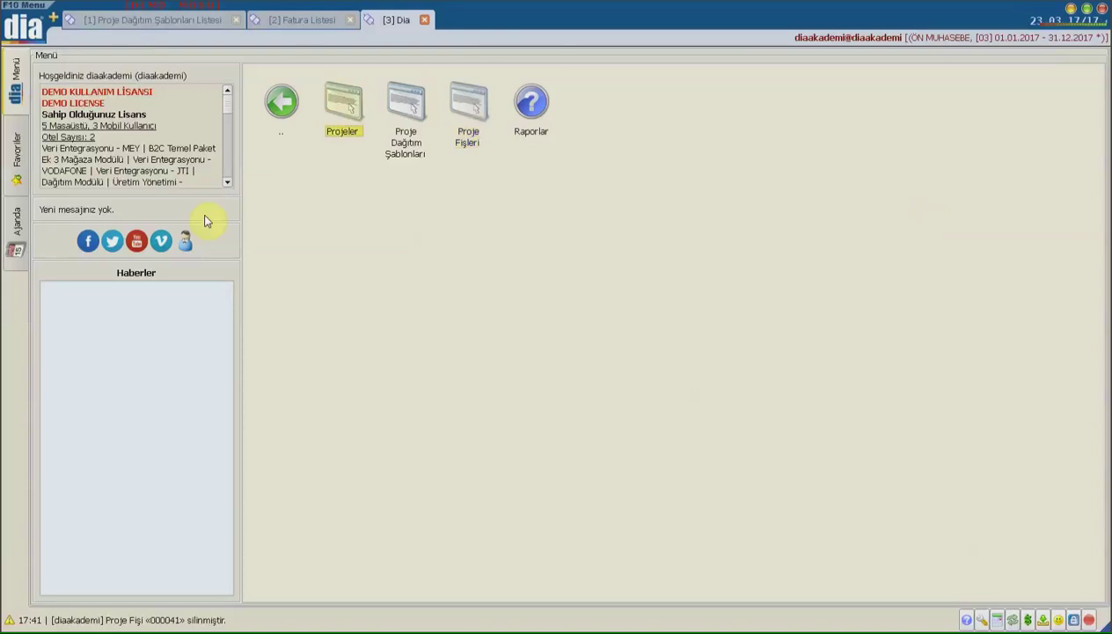
key("Return")
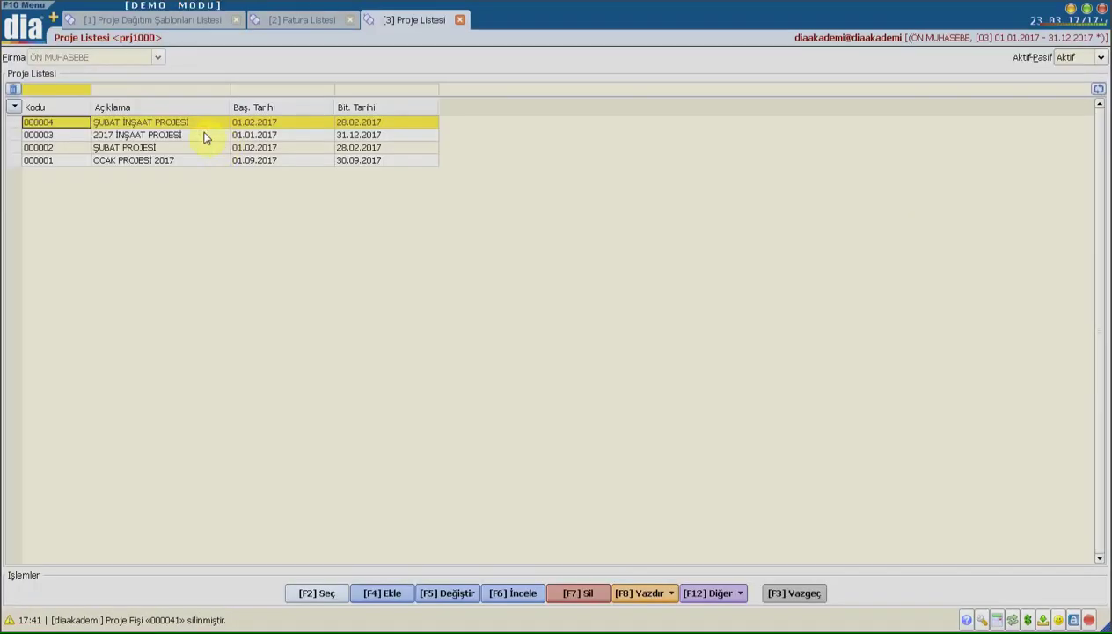
left_click(202, 135)
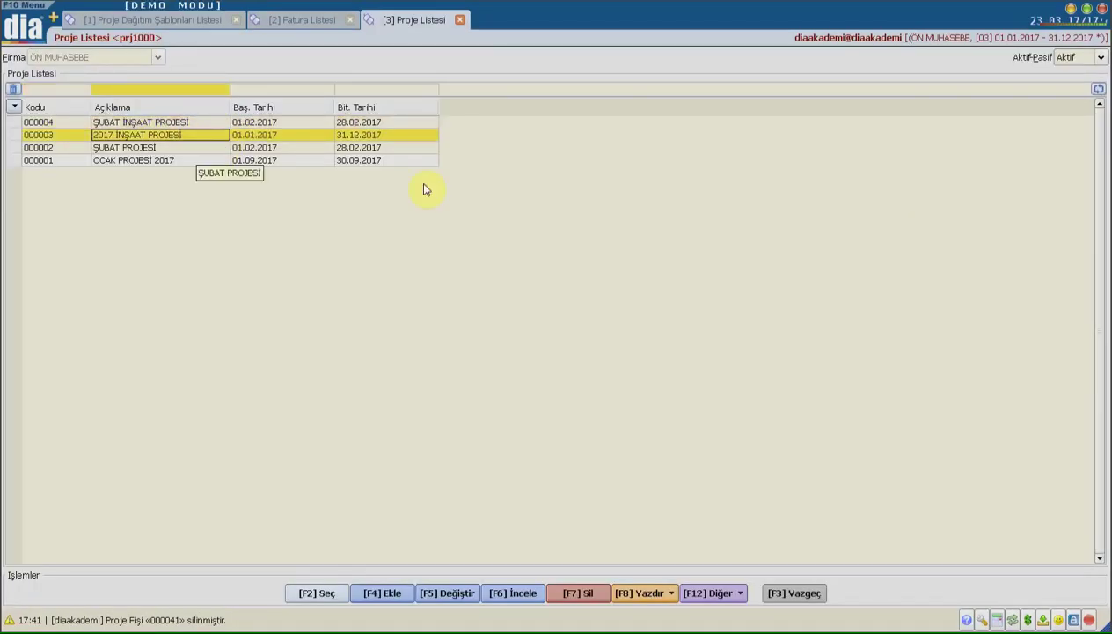
right_click(210, 137)
key("Up")
key("Down")
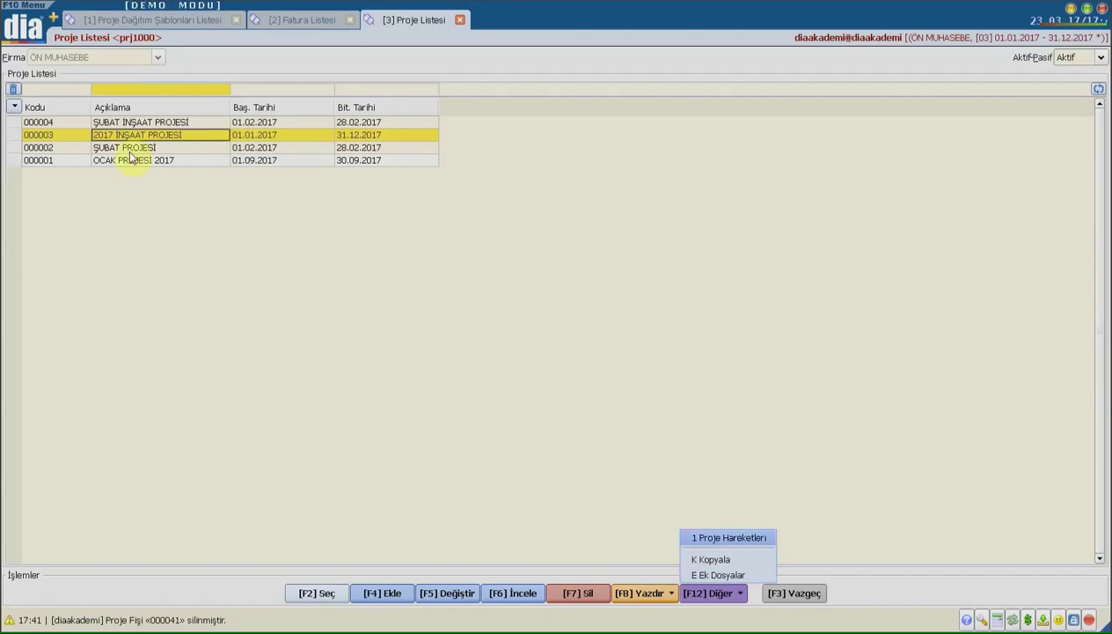
key("Return")
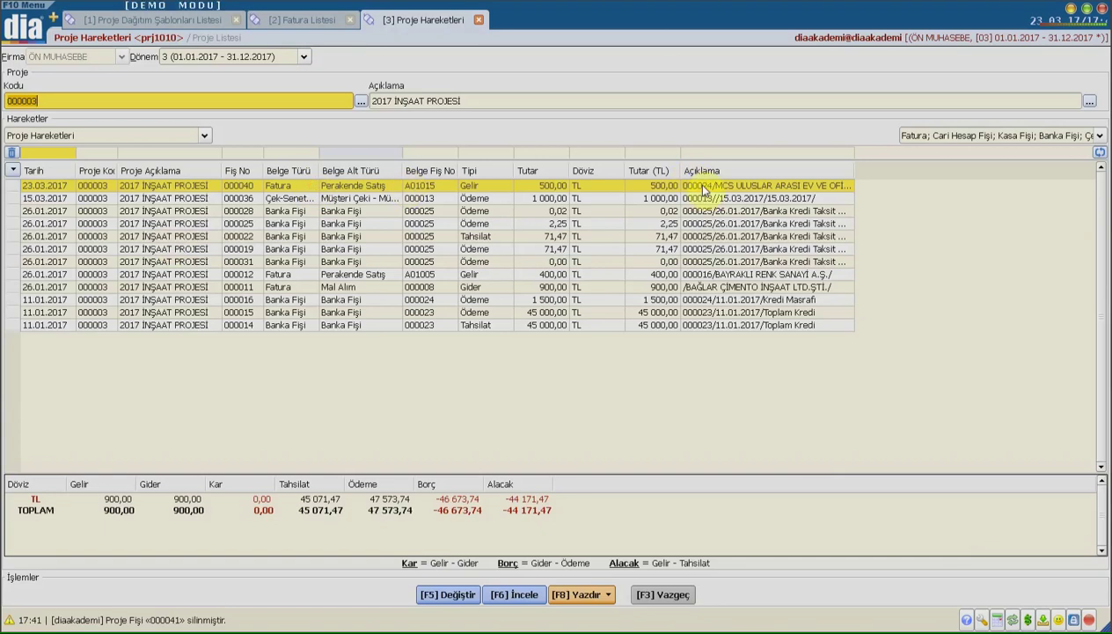
Step: Examine which document types are available and included in the project movements filter, leaving the selection unchanged
key("Tab")
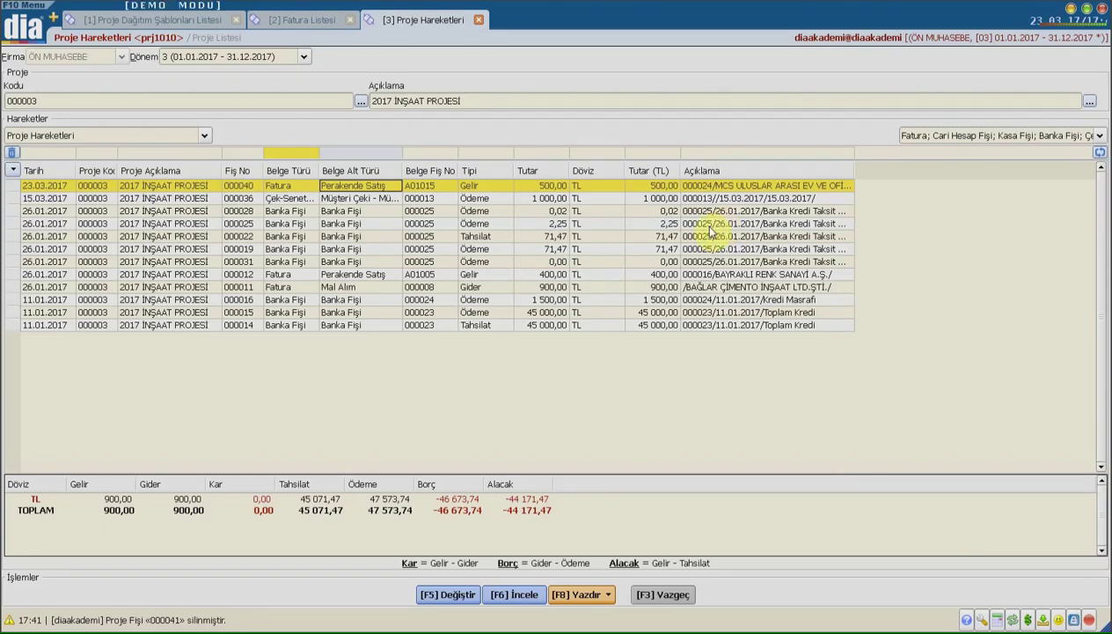
key("alt+Down")
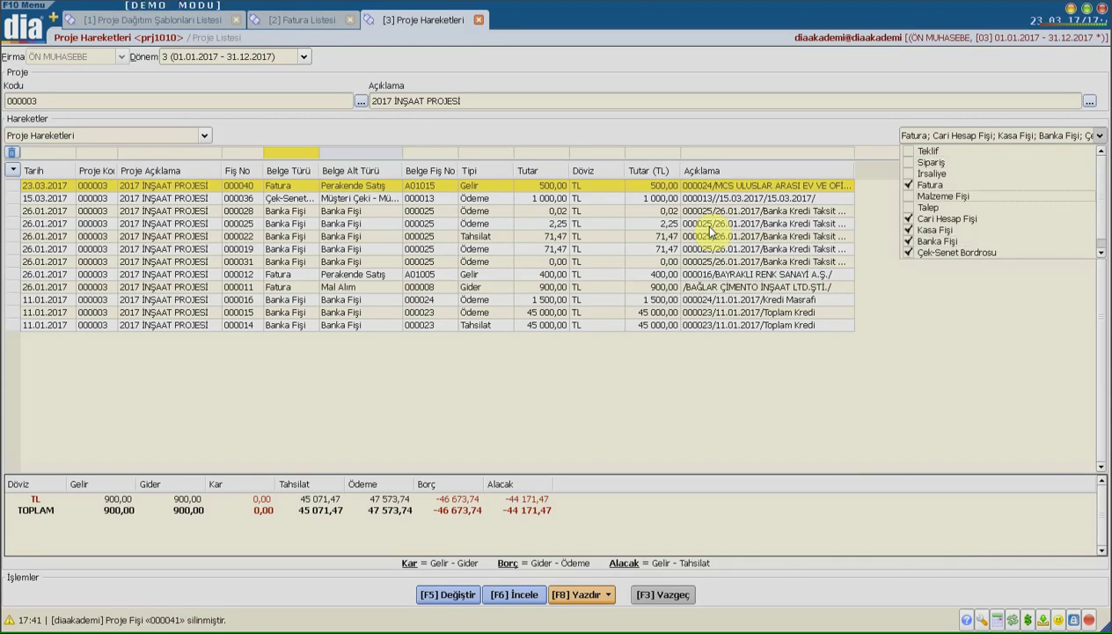
key("Up")
key("Up")
key("Up")
key("Up")
key("Down")
key("Down")
key("Down")
key("Down")
key("Down")
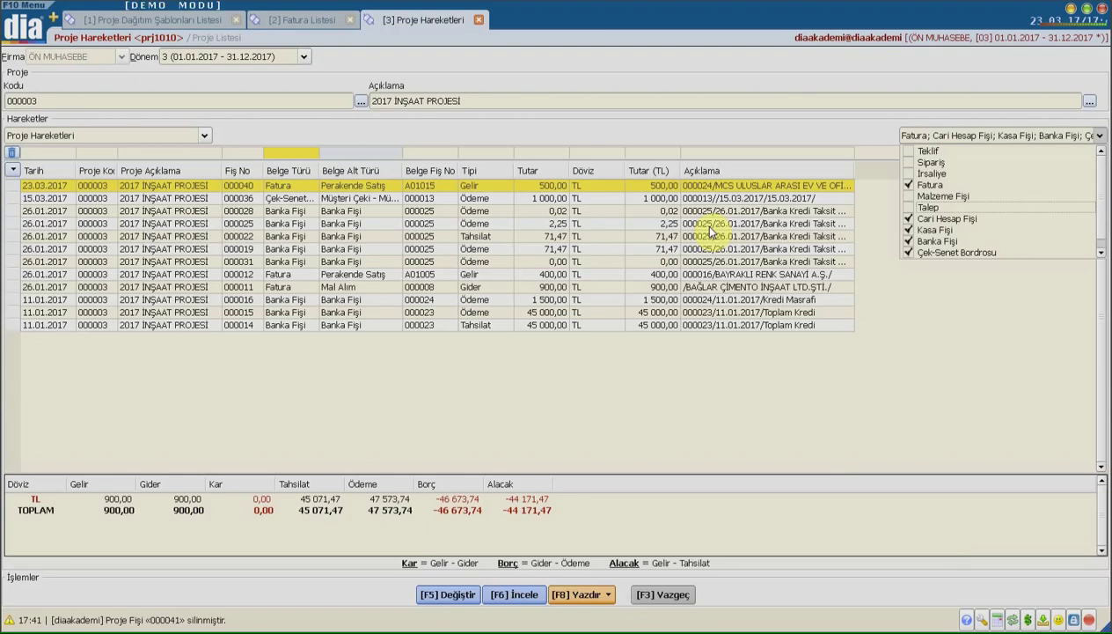
key("Escape")
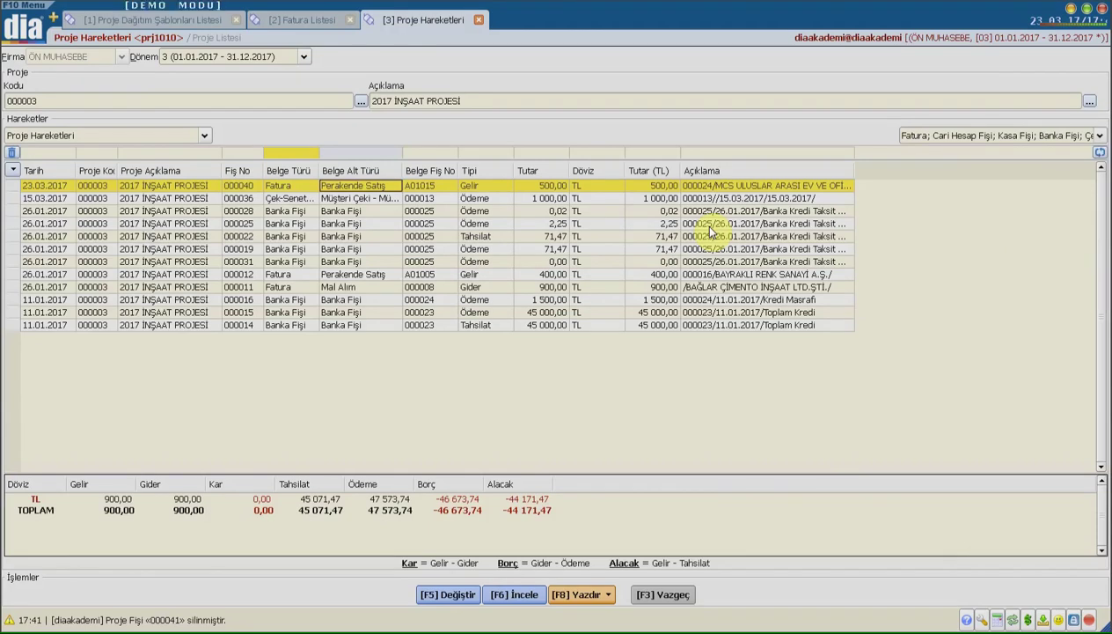
Step: Switch the Hareketler view to Fatura and select the Bağlar Çimento invoice of the project
key("shift+Tab")
key("alt+Down")
key("t")
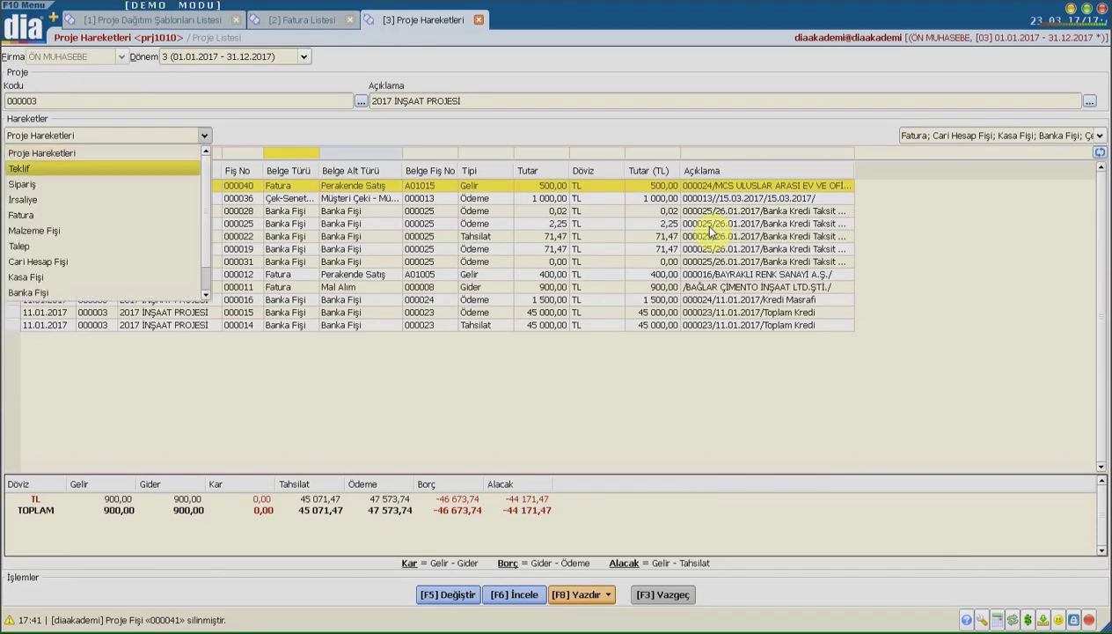
key("t")
key("f")
key("Return")
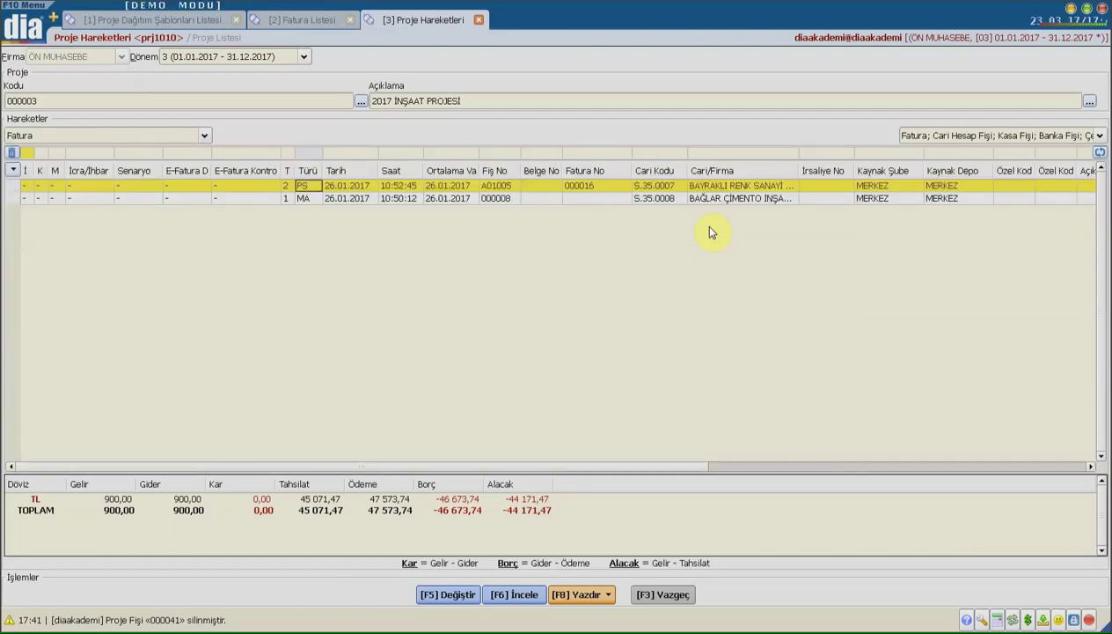
key("Down")
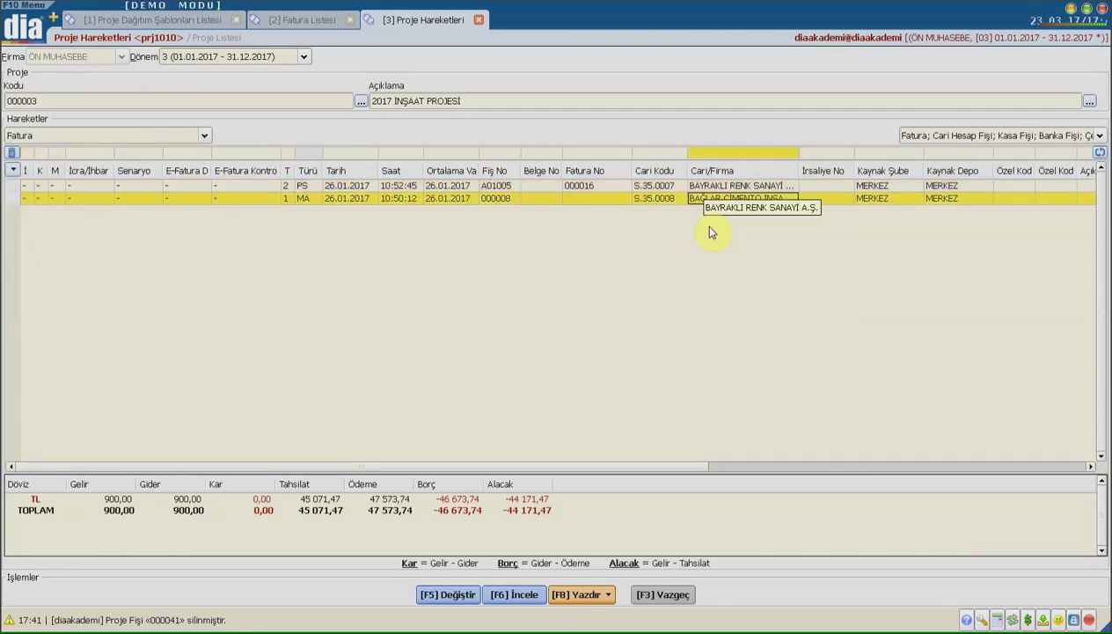